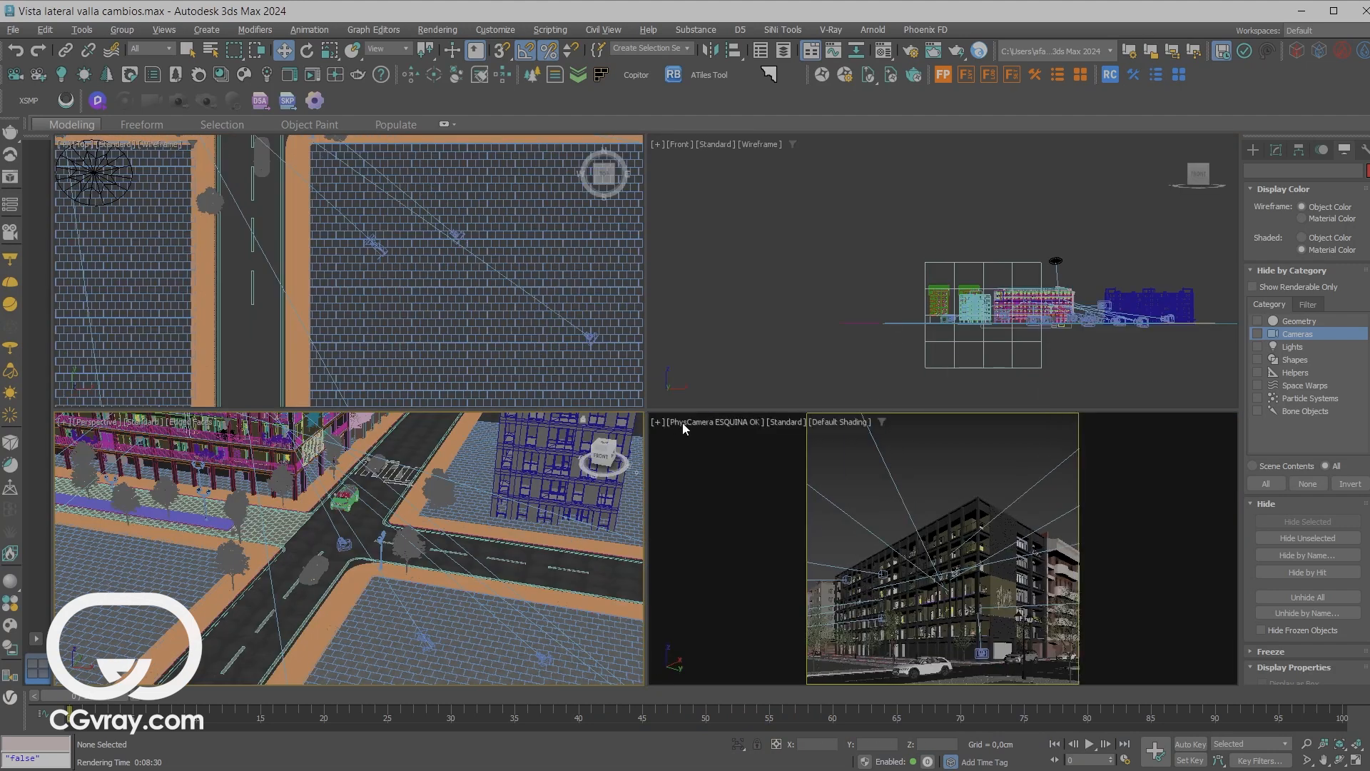
- Isolate the potted plant group on the corner balcony together with the floor slab beneath it
right_click(462, 491)
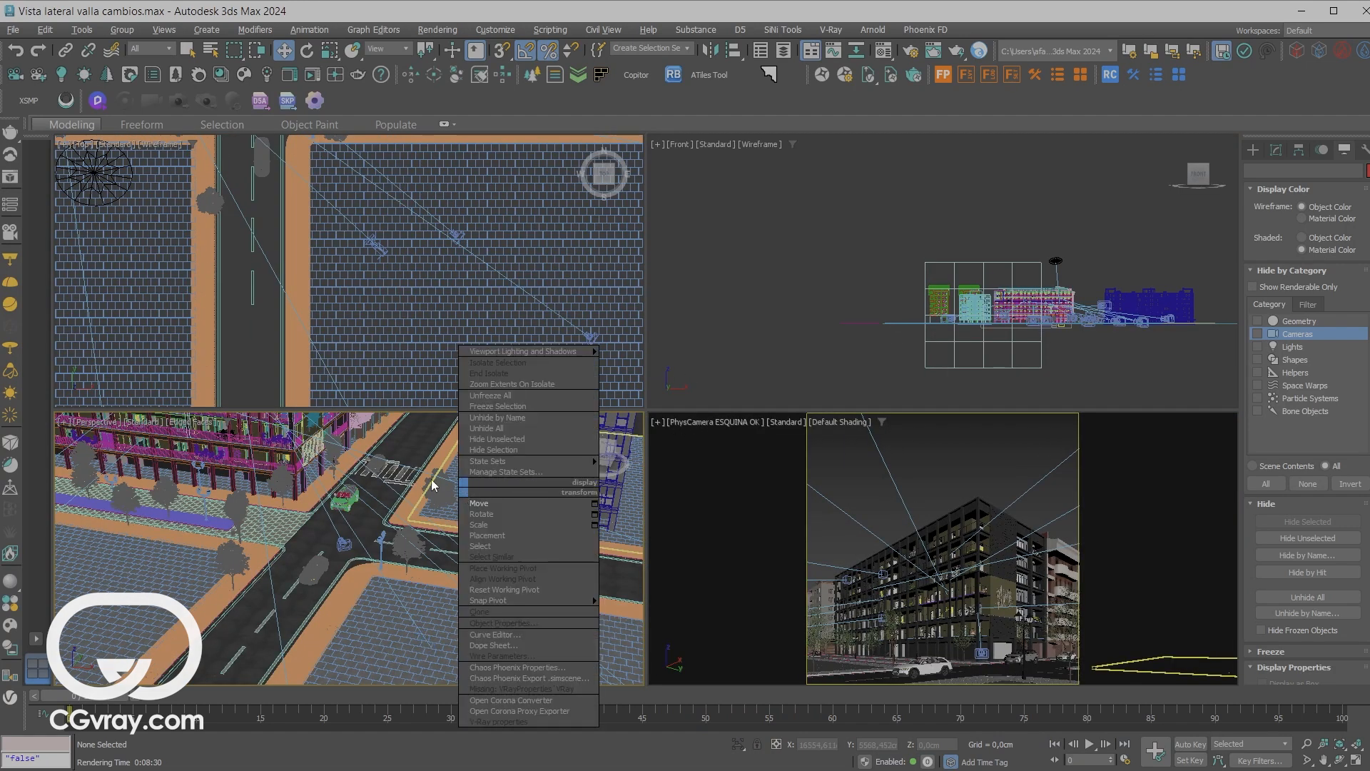
left_click(444, 482)
key("alt+w")
middle_click_drag(749, 500, 856, 599, "alt")
middle_click_drag(550, 349, 632, 443)
scroll(623, 399, "up", 2)
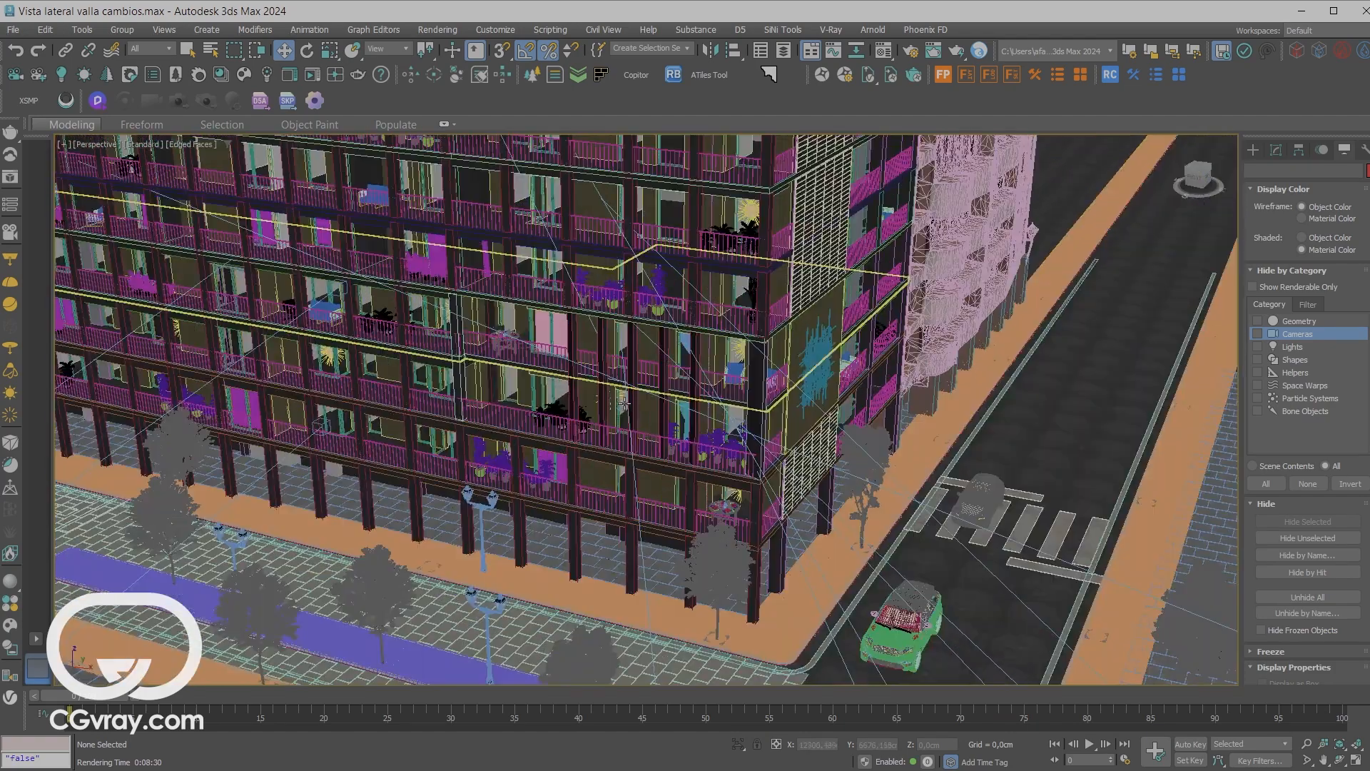
scroll(622, 400, "up", 3)
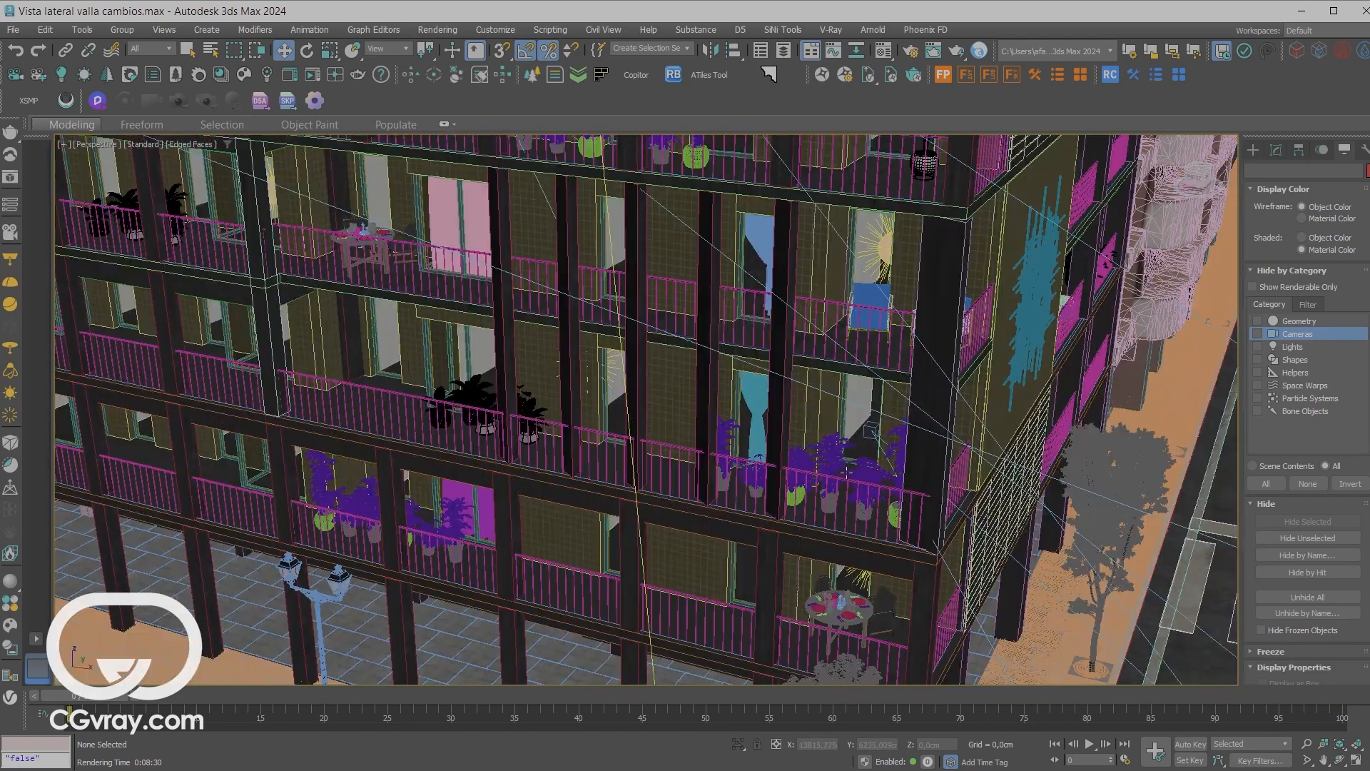
left_click(839, 457)
left_click(828, 453)
middle_click_drag(843, 472, 881, 493, "alt")
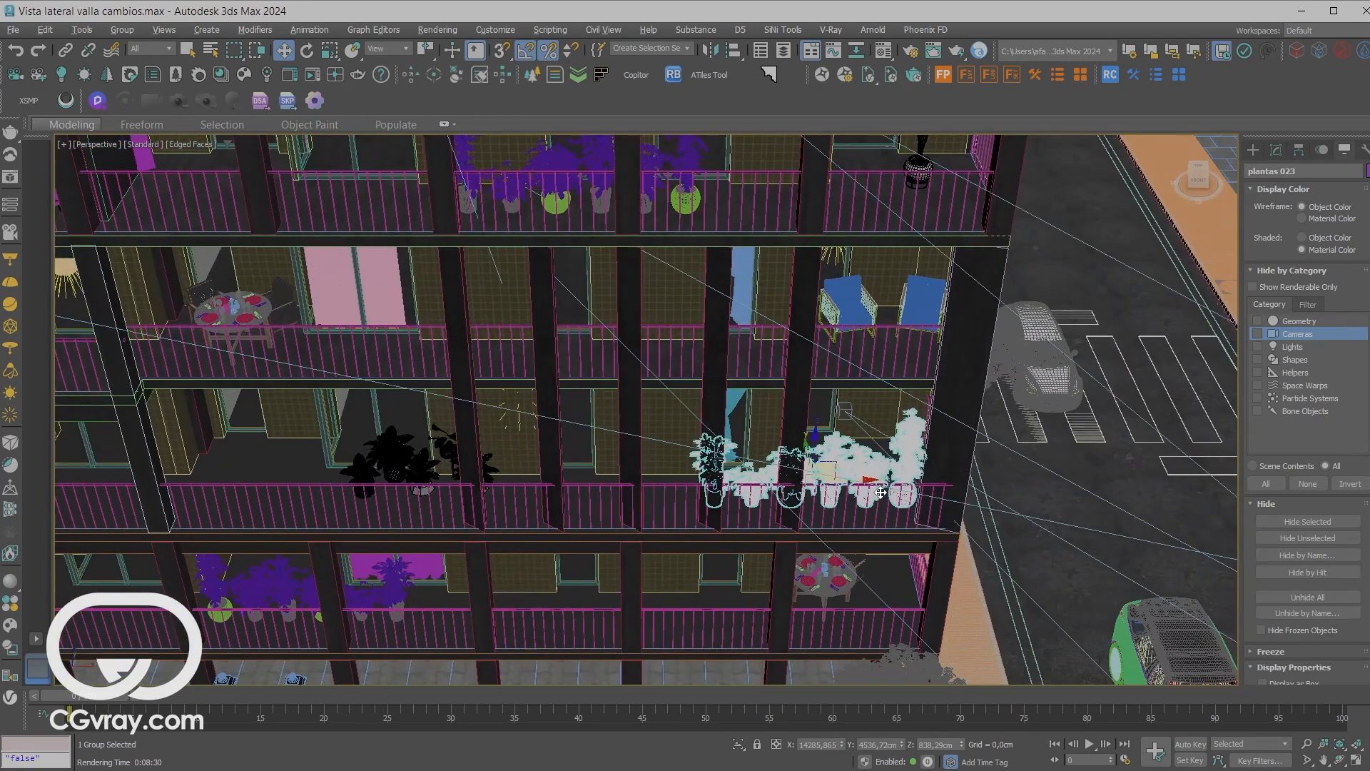
left_click(682, 478, "ctrl")
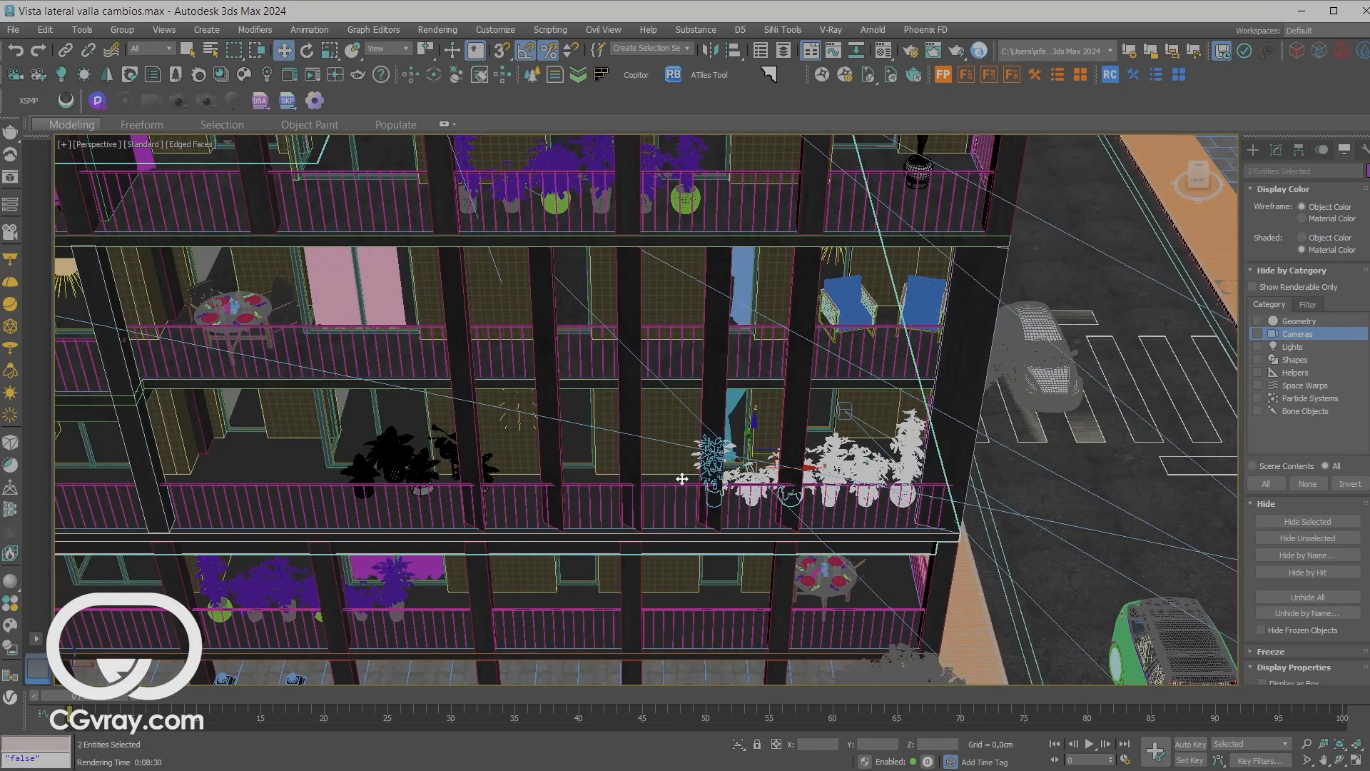
key("alt+q")
- Examine the contact between the bases of the pots and the slab's top surface in the front view
key("alt+w")
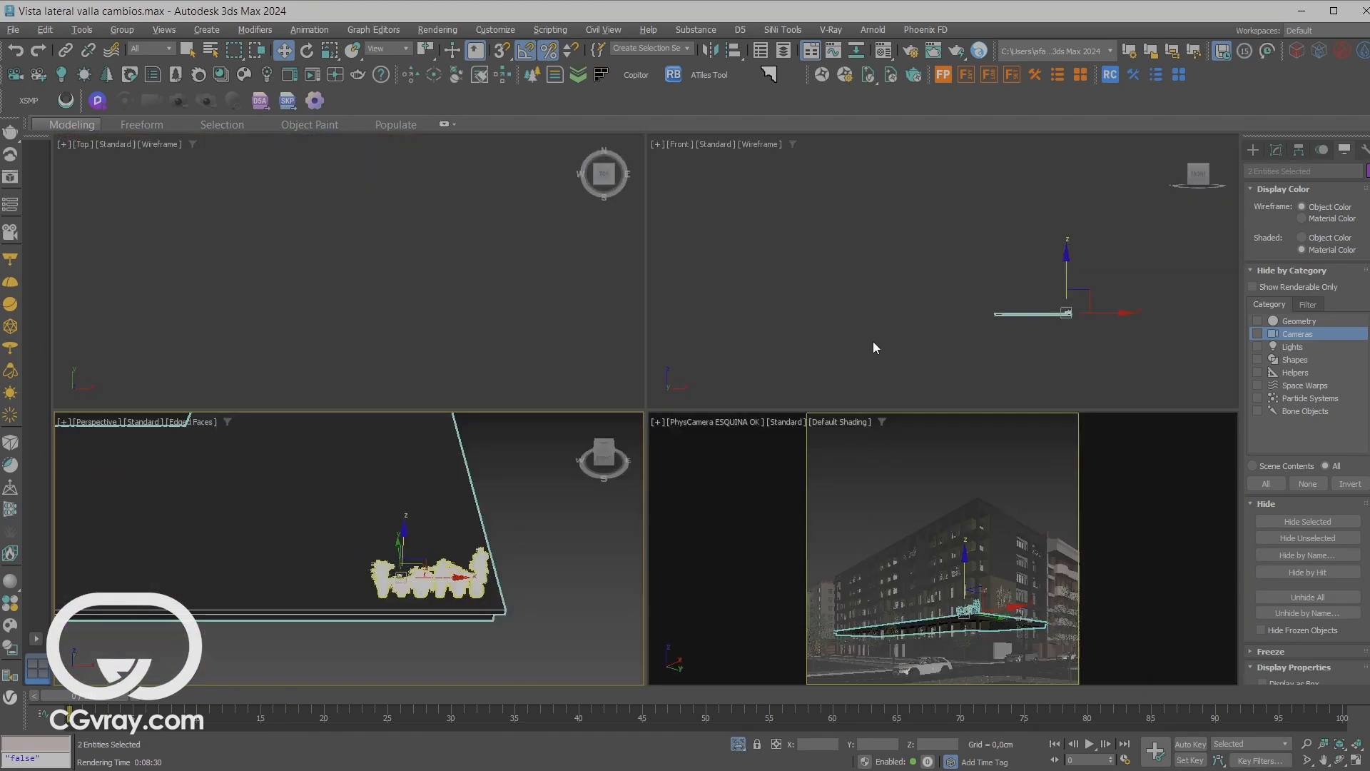
key("alt+w")
key("z")
left_click(1056, 487)
scroll(1114, 443, "up", 8)
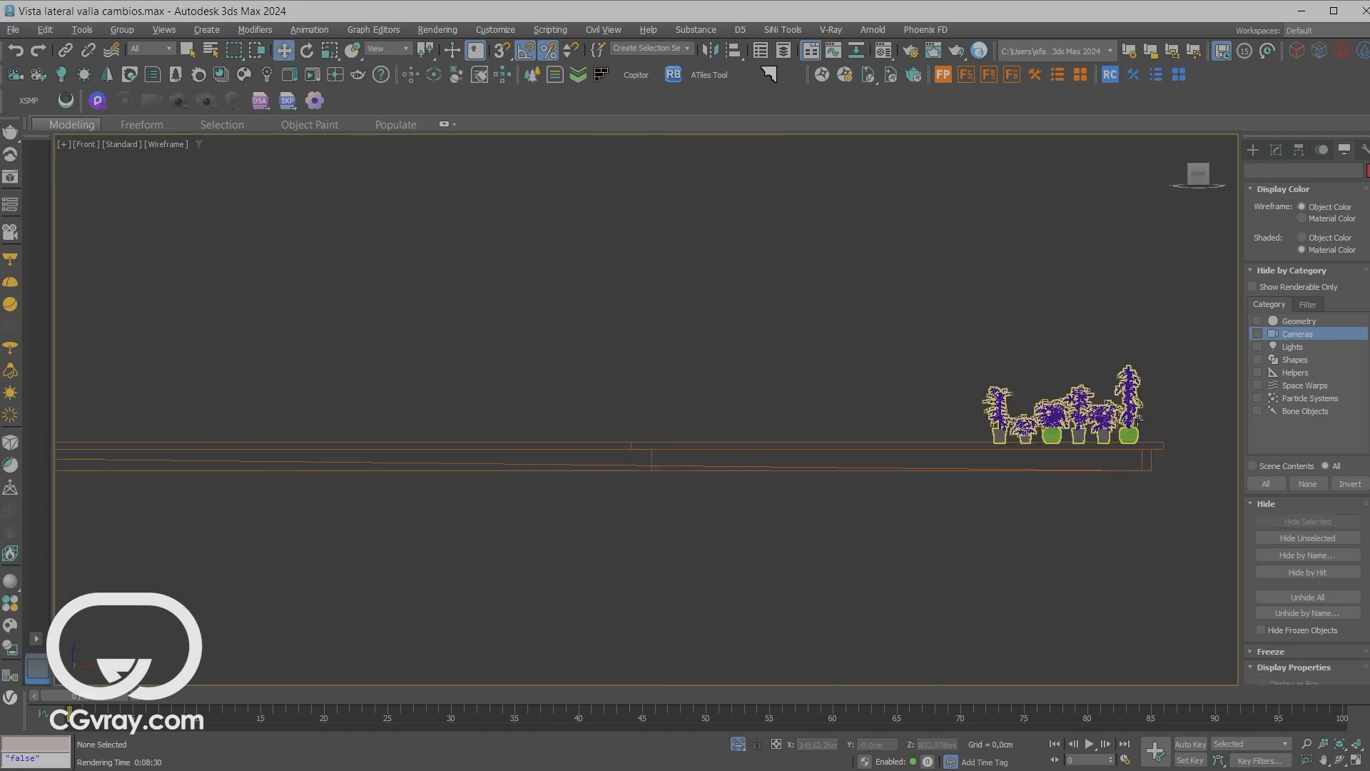
scroll(1103, 463, "up", 2)
scroll(753, 449, "up", 10)
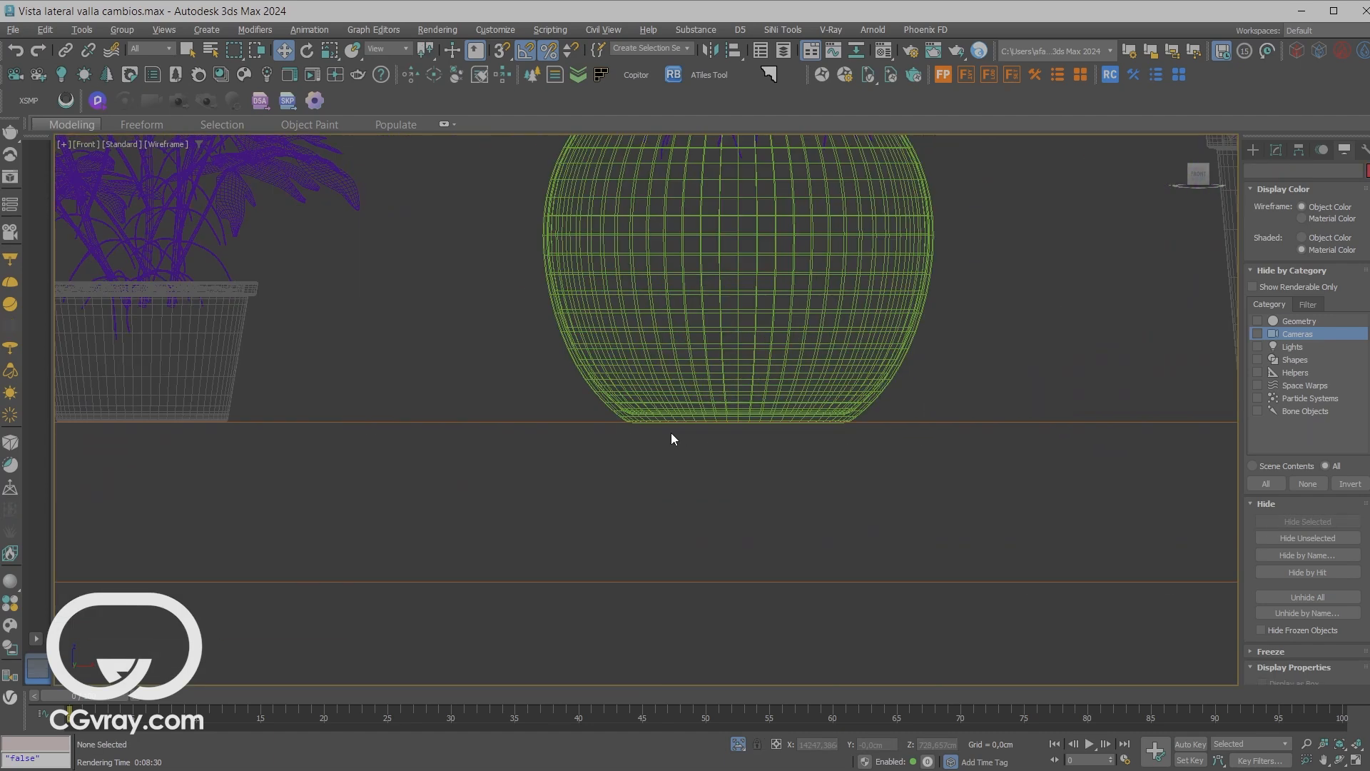
scroll(668, 390, "up", 5)
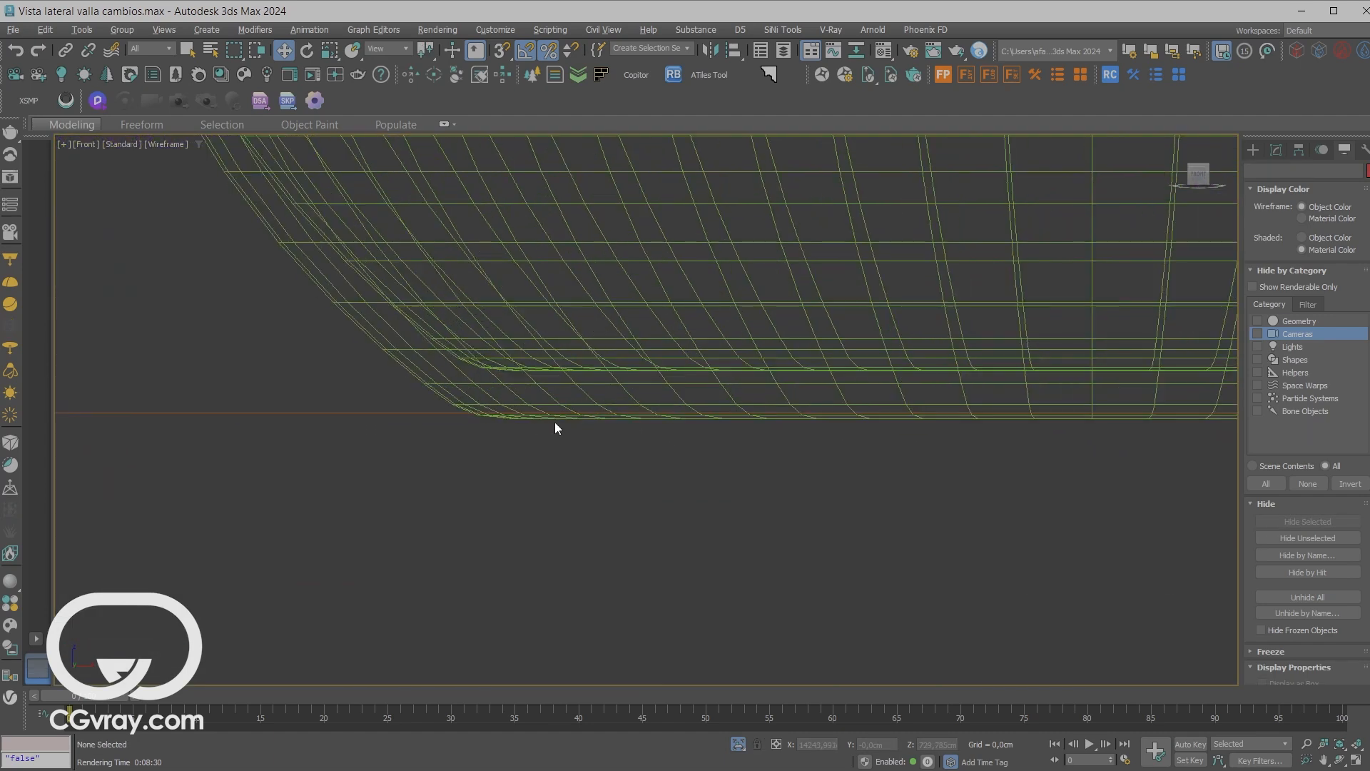
scroll(648, 369, "down", 8)
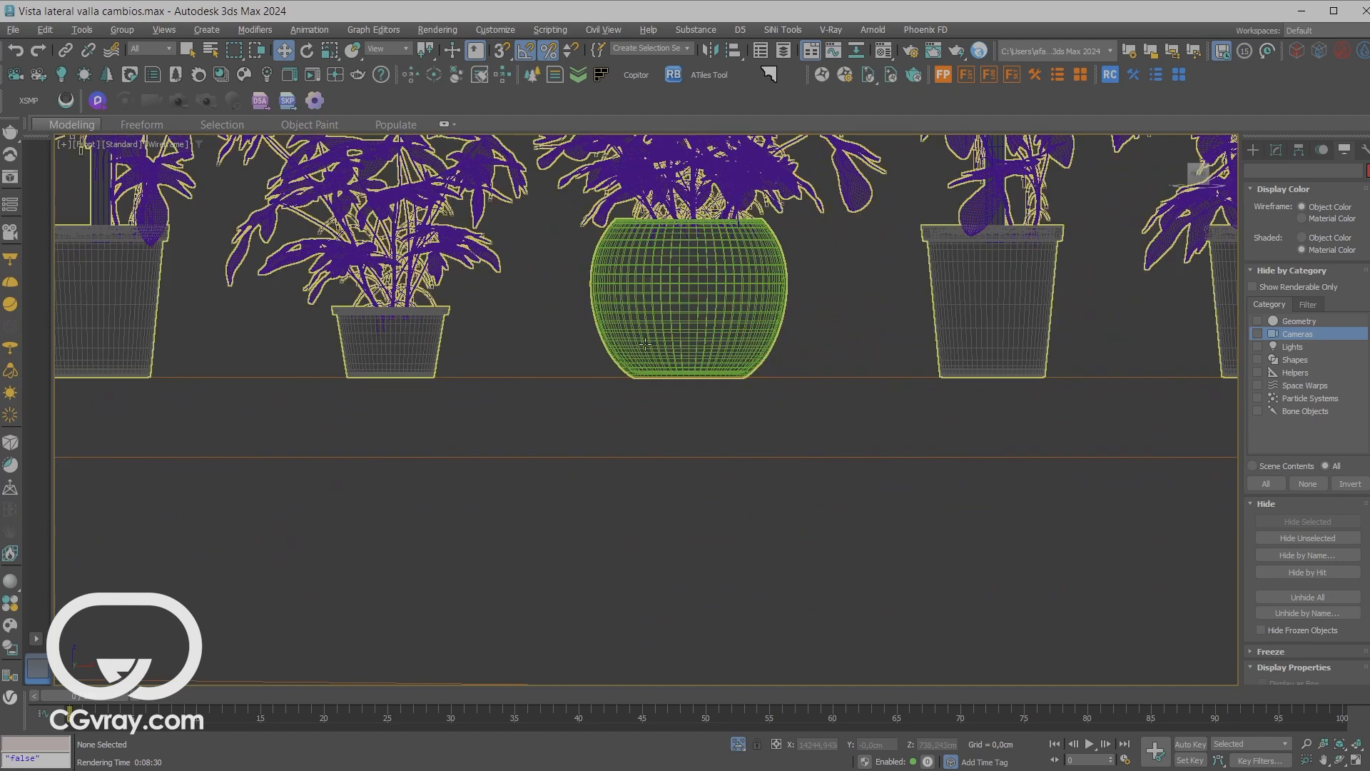
- Raise the plant group slightly above the slab in the front view
left_click(679, 376)
left_click_drag(675, 303, 675, 300)
middle_click_drag(814, 258, 816, 345)
left_click_drag(843, 201, 845, 185)
key("alt+w")
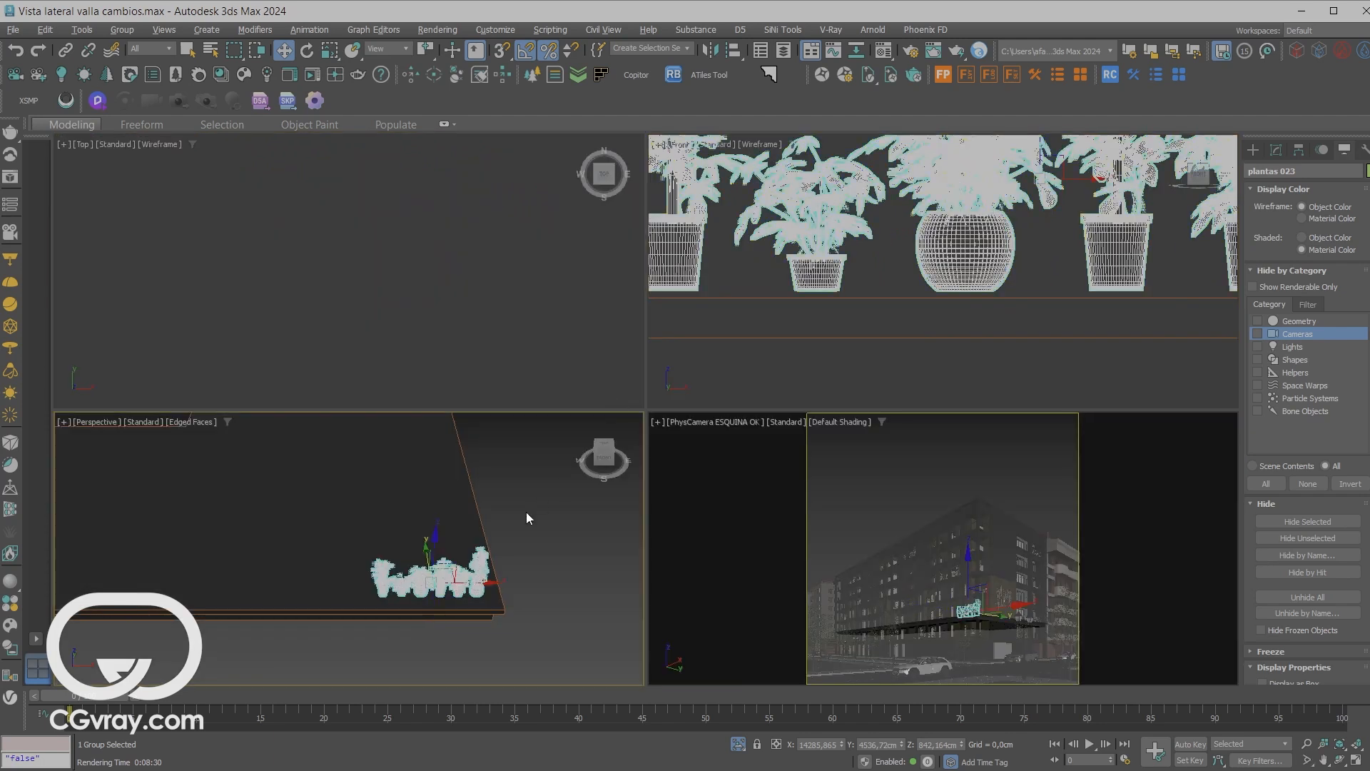
- Open the Transform Toolbox and place it clear of the plants in the perspective view
key("alt+w")
middle_click_drag(884, 465, 975, 499, "alt")
left_click(977, 499)
mouse_move(847, 494)
middle_mouse_down()
mouse_move(804, 480)
mouse_move(841, 504)
middle_mouse_up()
scroll(816, 498, "up", 3)
scroll(817, 501, "up", 2)
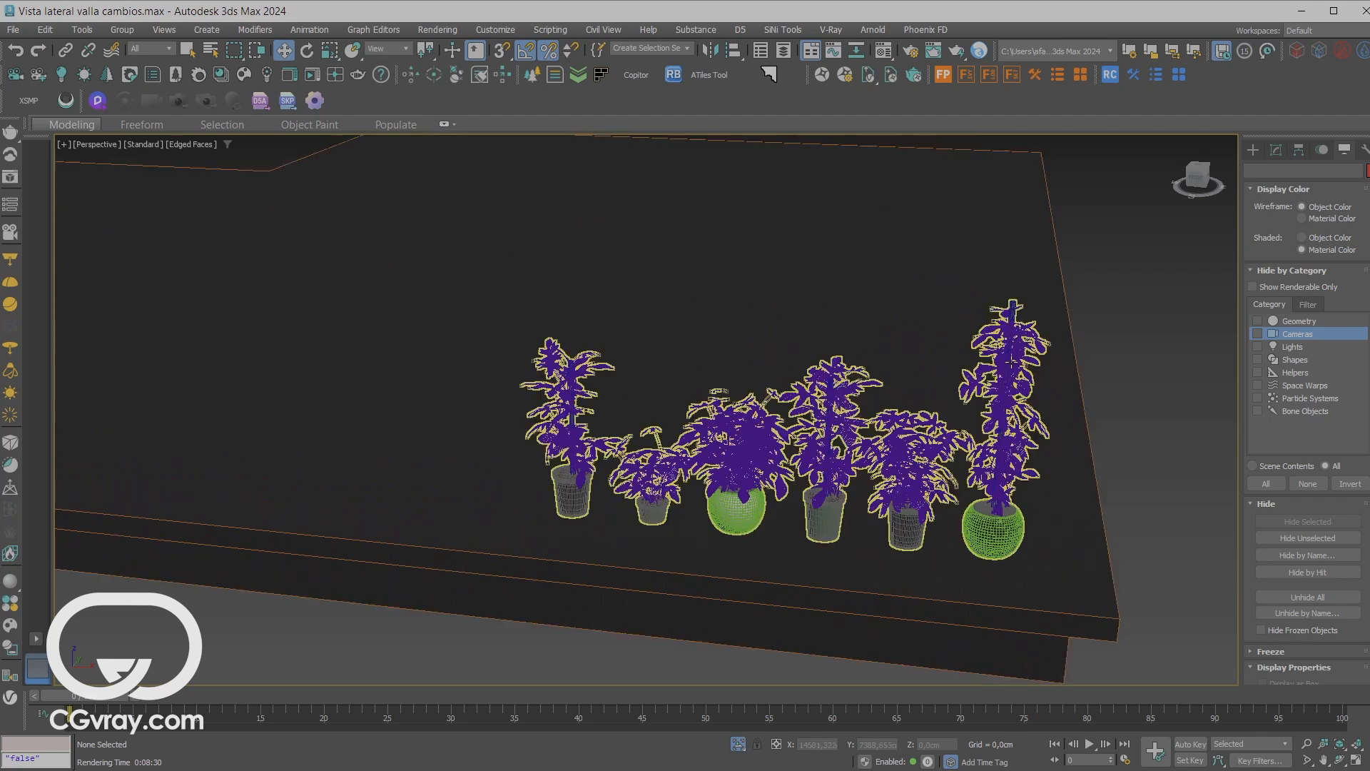
left_click(46, 30)
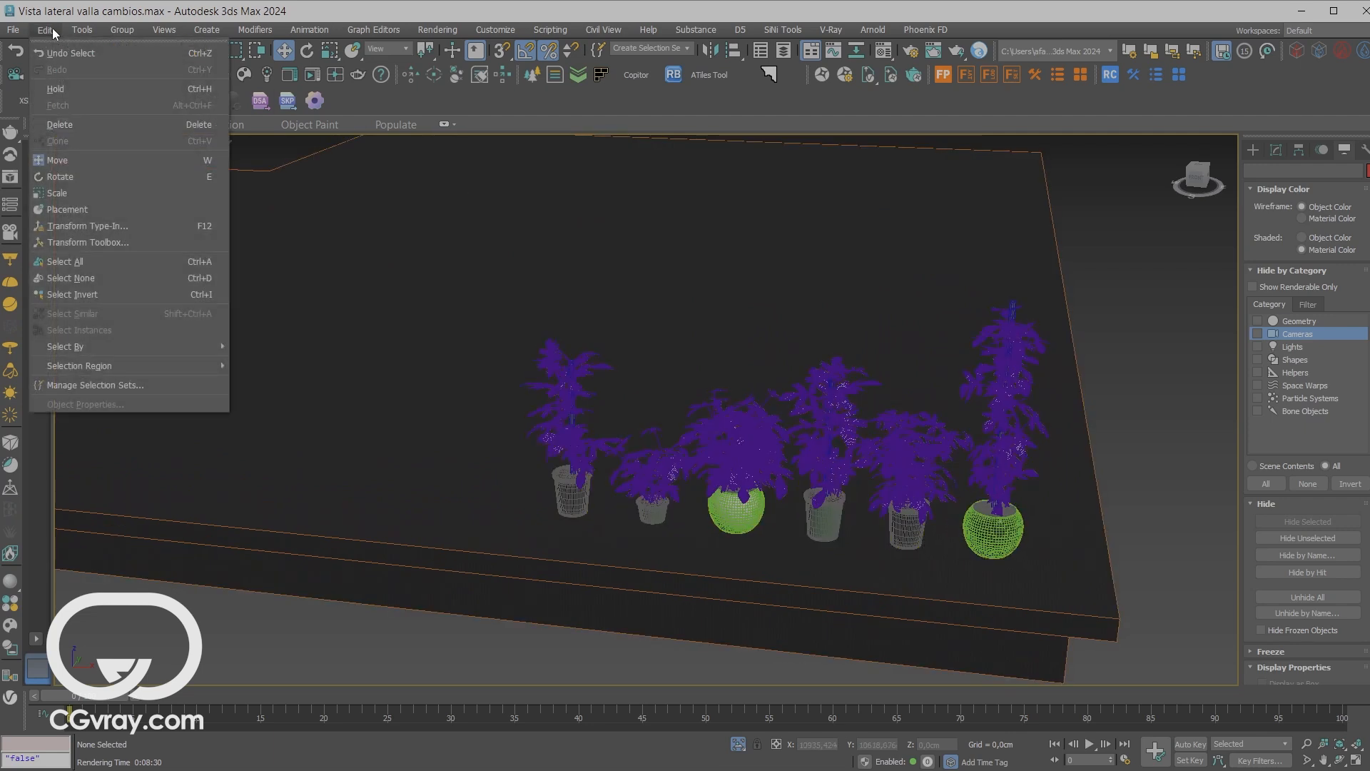
left_click(92, 242)
left_click_drag(145, 258, 111, 166)
- Align the plant group's pivot to its minimum Z, at the base of the pots, using Affect Pivot Only
left_click(909, 443)
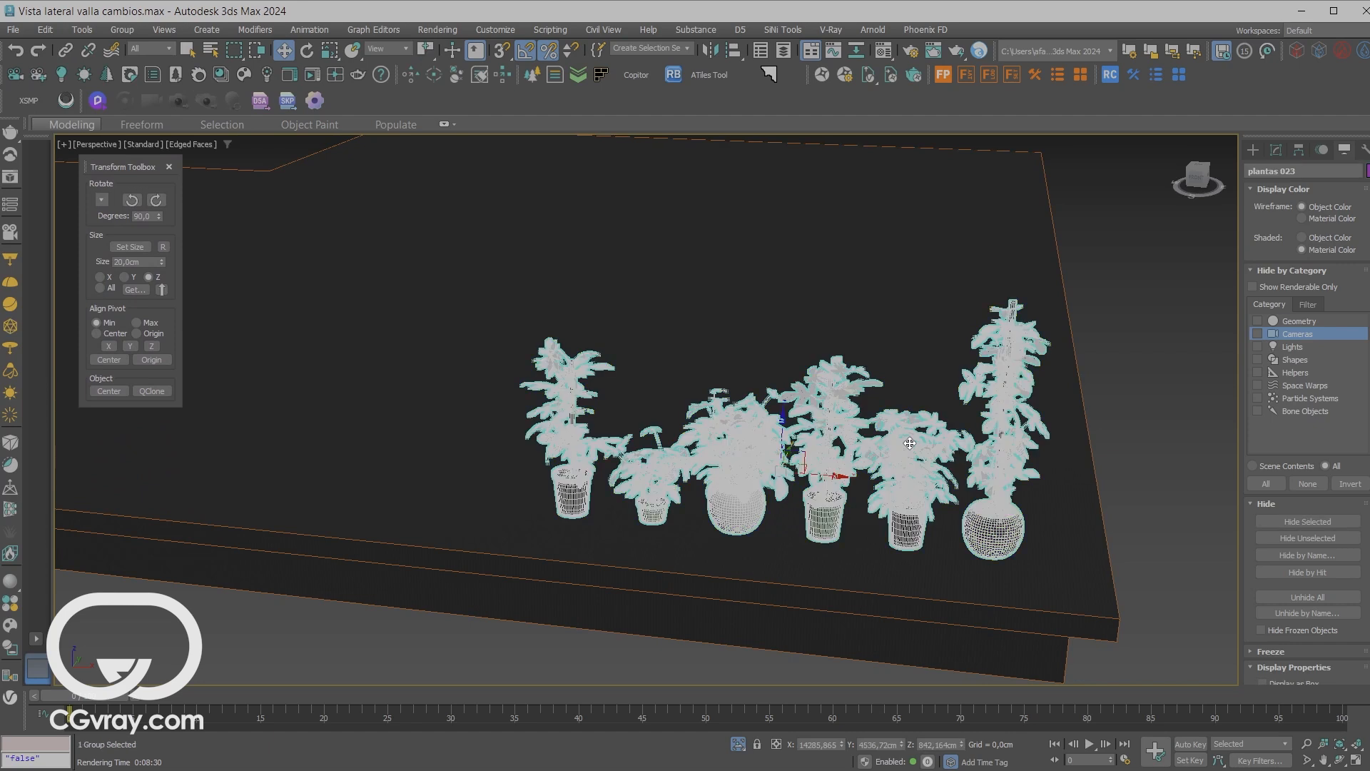
left_click(1298, 150)
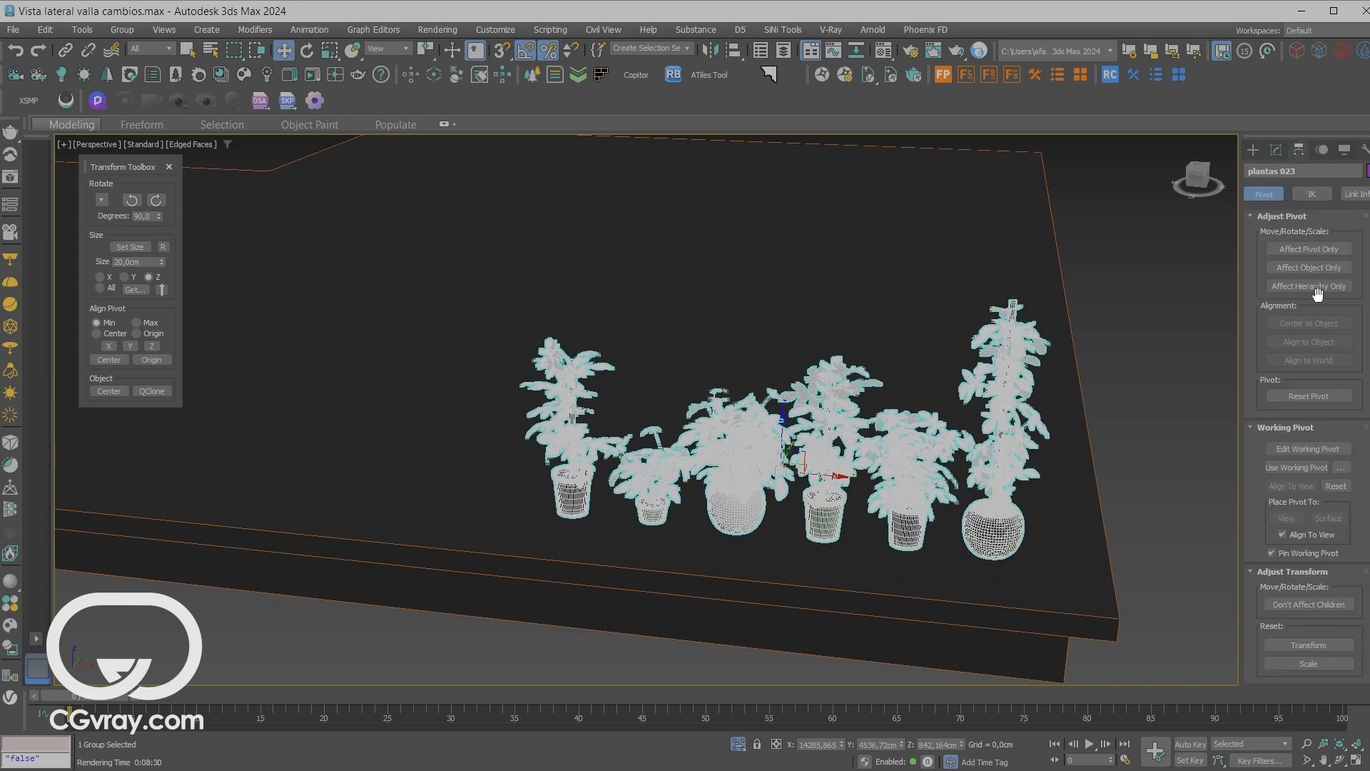
left_click(1322, 248)
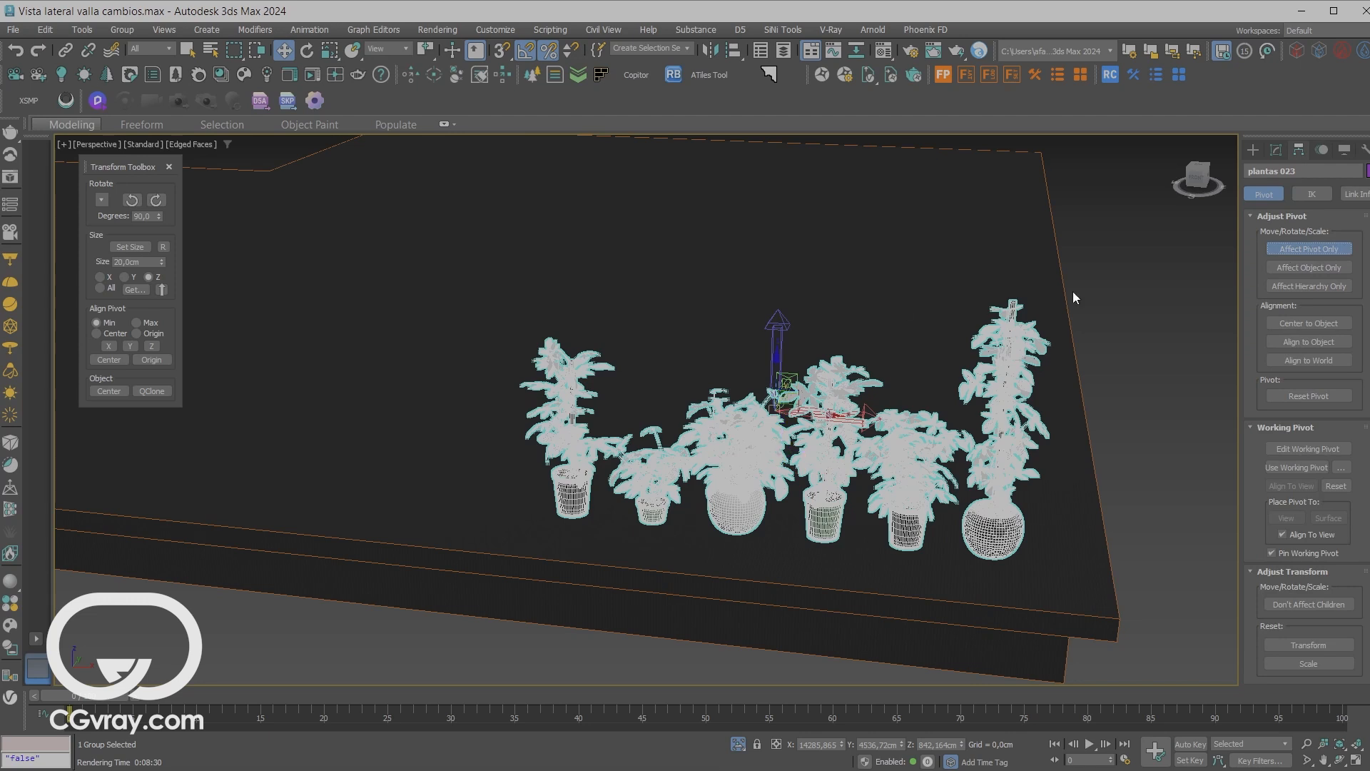
mouse_move(895, 371)
middle_mouse_down("alt")
mouse_move(833, 339)
mouse_move(913, 362)
middle_mouse_up("alt")
key("alt+w")
right_click(960, 340)
key("alt+w")
middle_click_drag(934, 304, 956, 410)
scroll(956, 410, "down", 4)
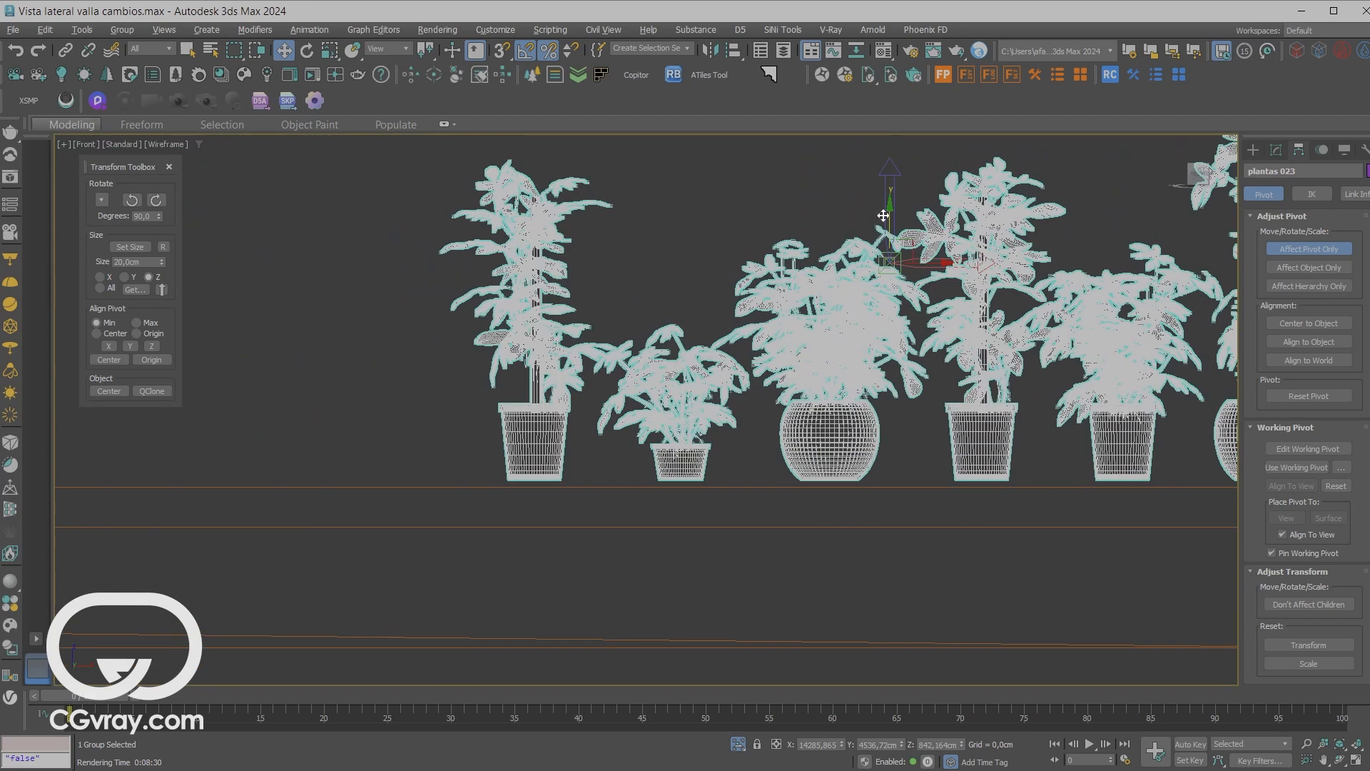
left_click(152, 347)
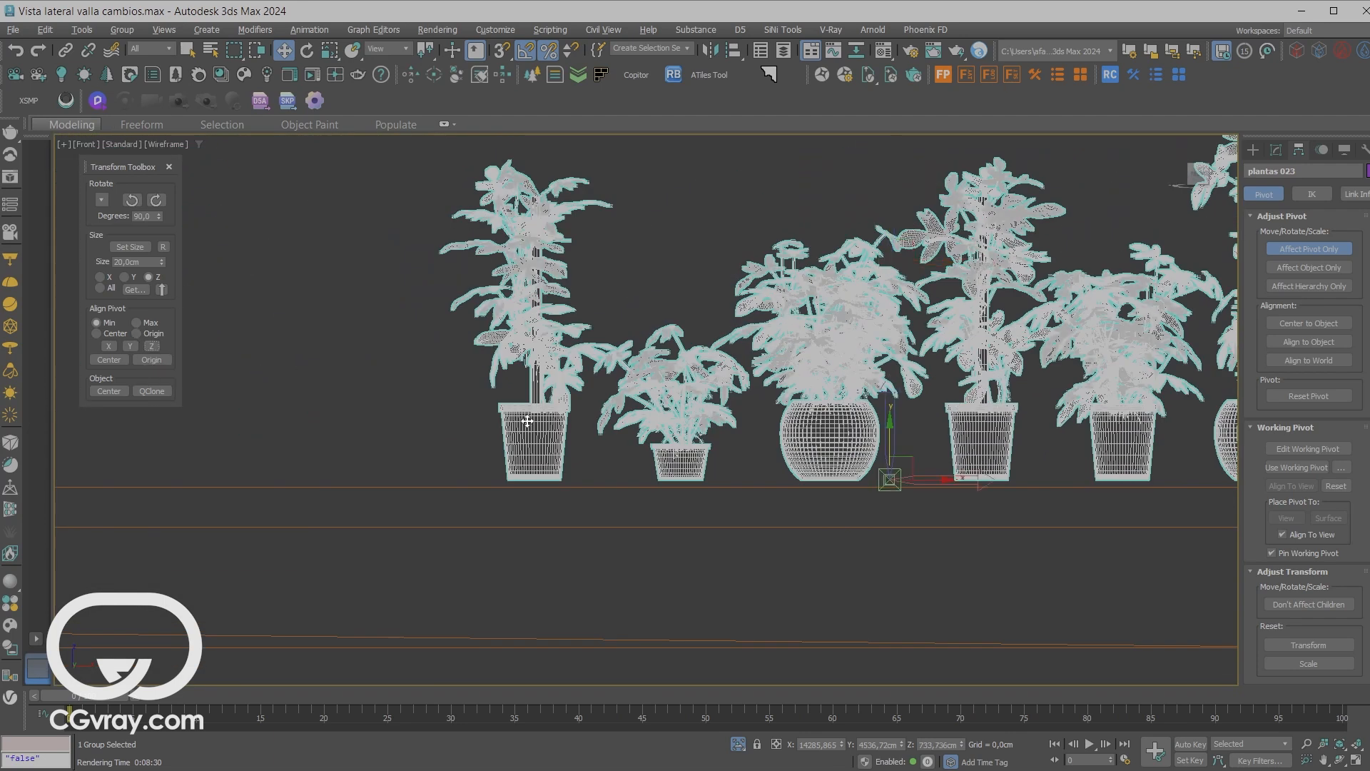
scroll(894, 488, "up", 8)
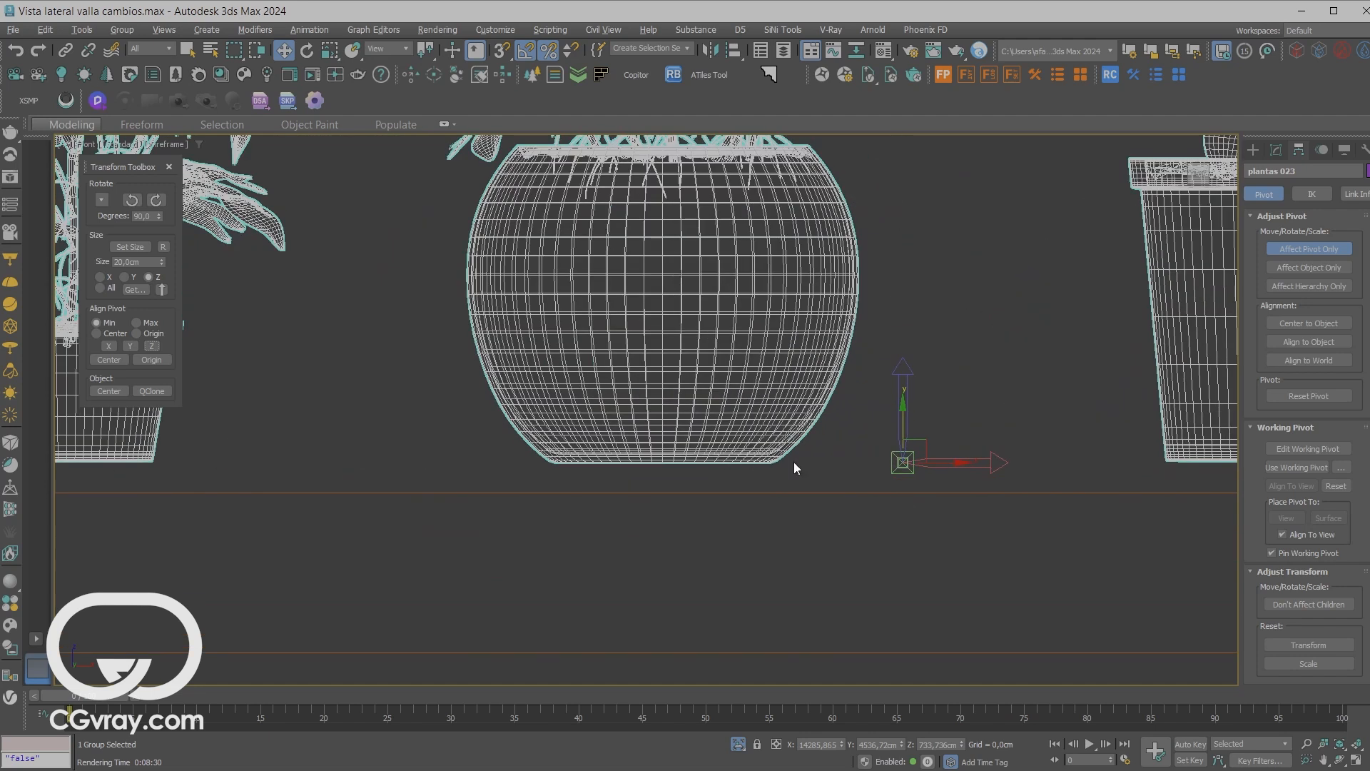
left_click(1317, 247)
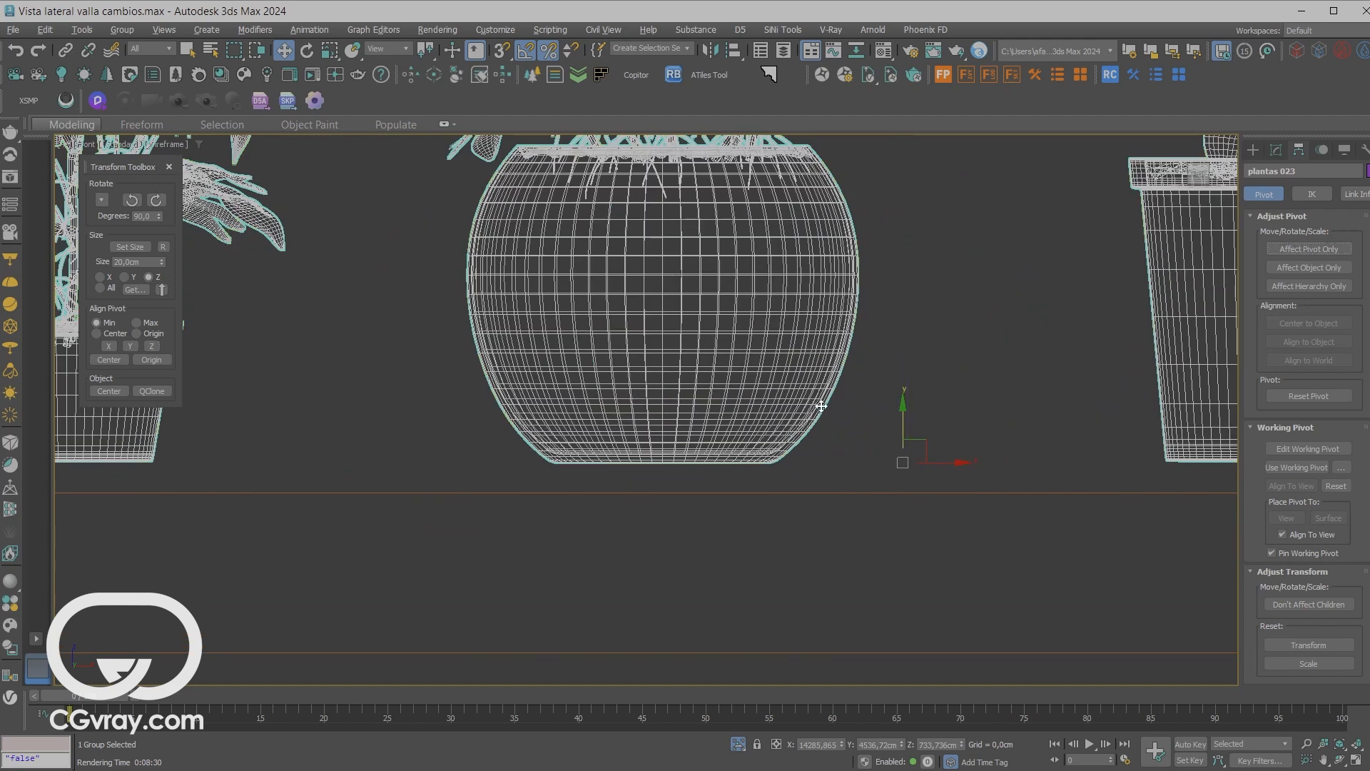
- Slide the plant group across the slab's top with Select and Place, and check its contact in the front view
key("alt+w")
right_click(580, 499)
key("alt+w")
middle_click_drag(783, 448, 847, 491)
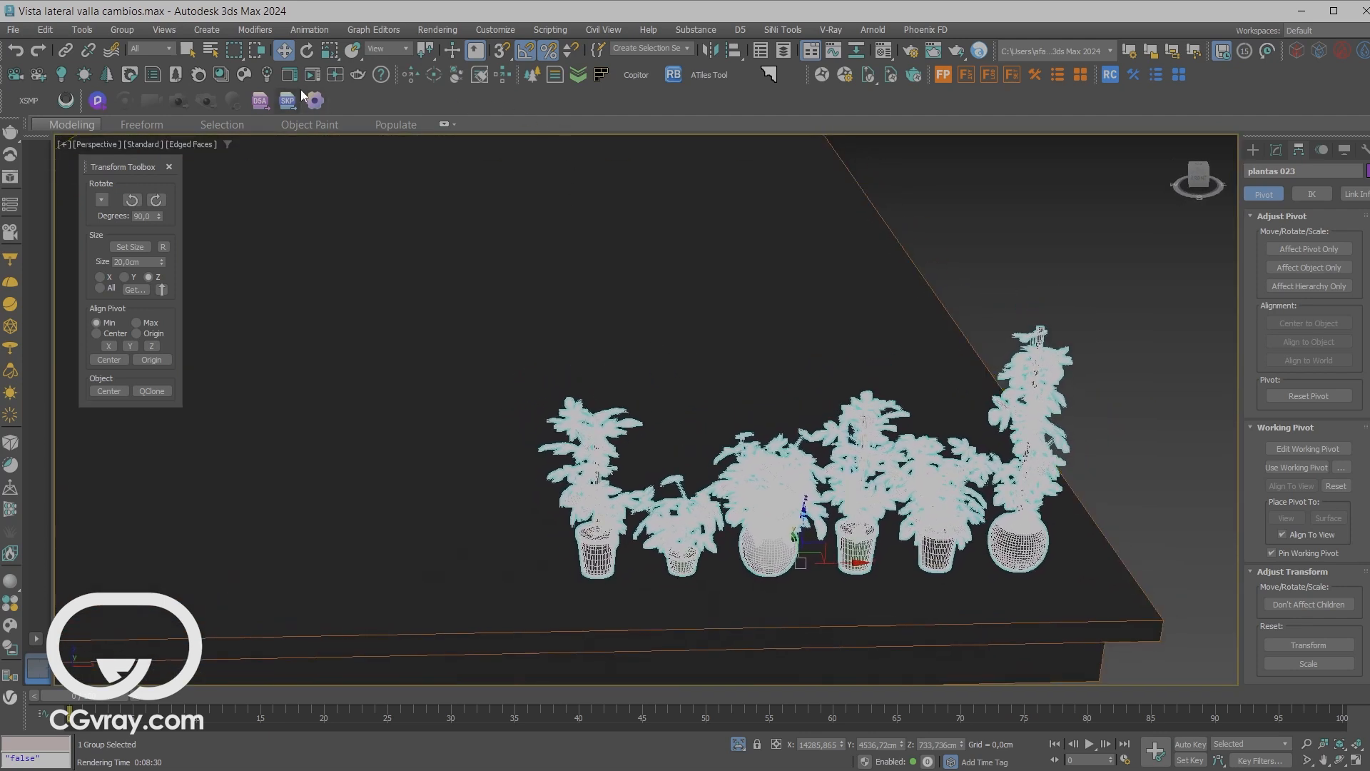
left_click(353, 51)
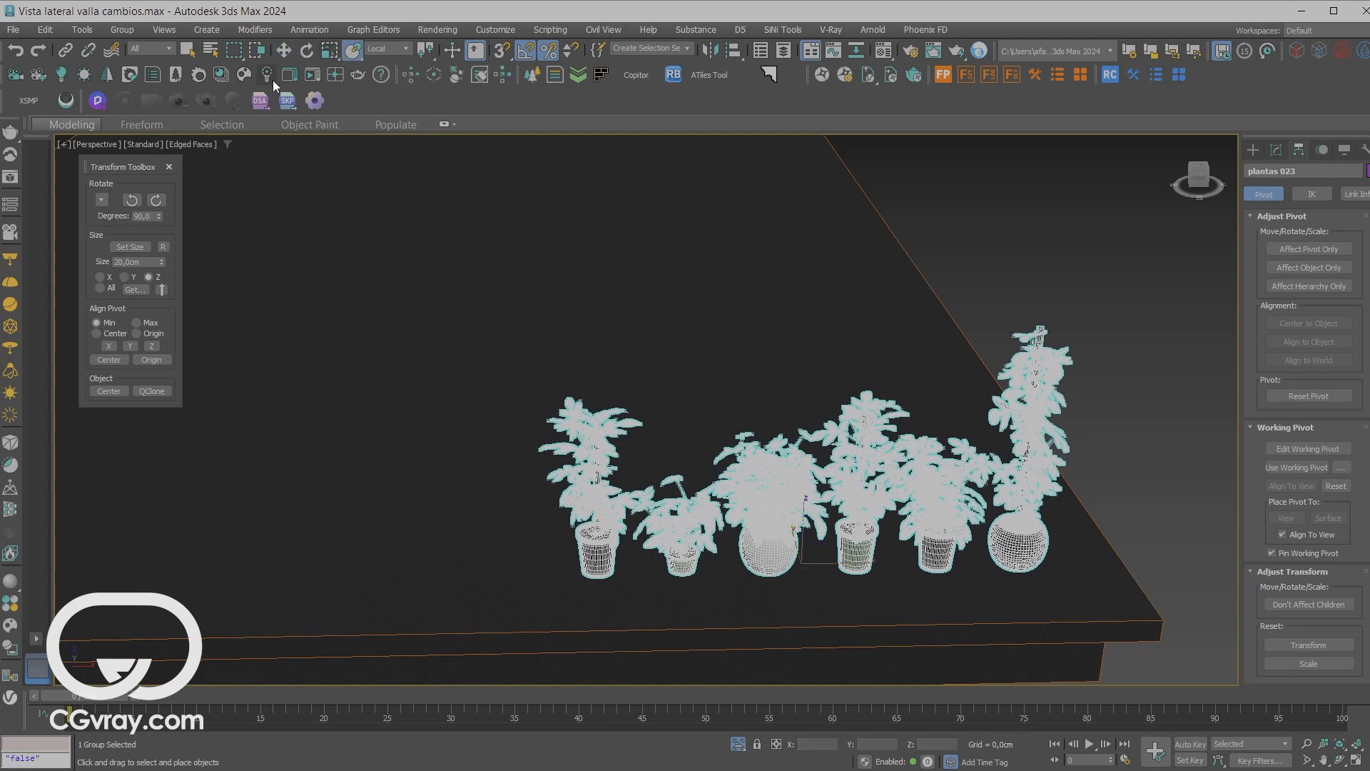
left_click_drag(763, 493, 707, 563)
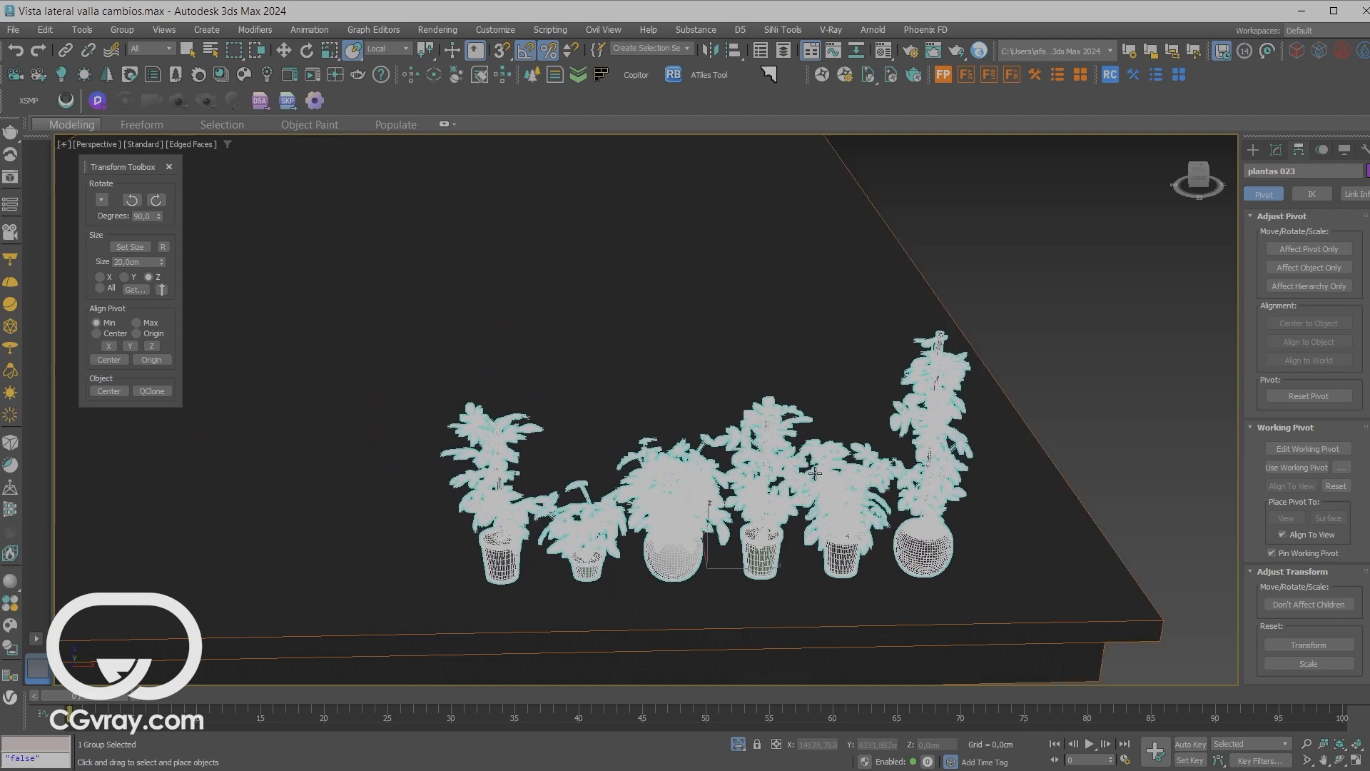
key("alt+w")
right_click(1022, 357)
key("alt+w")
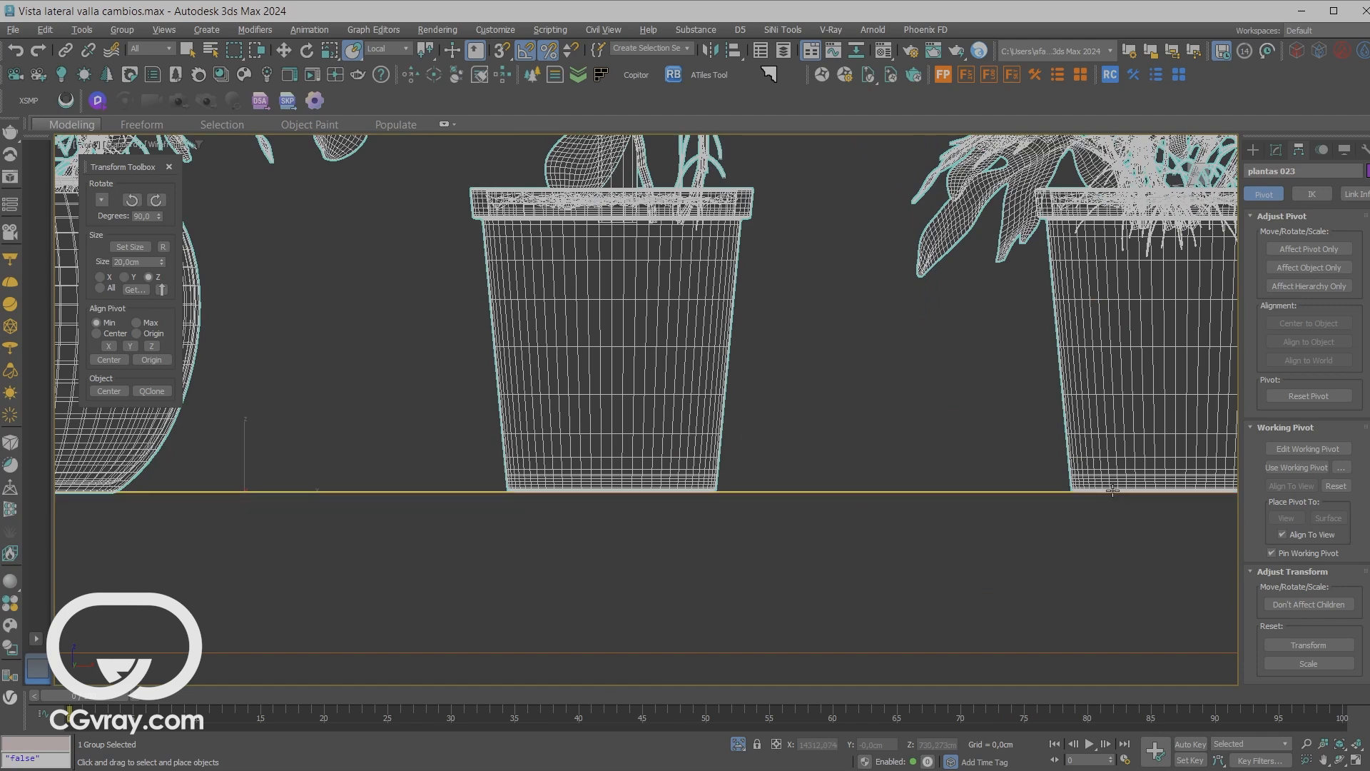
key("alt+w")
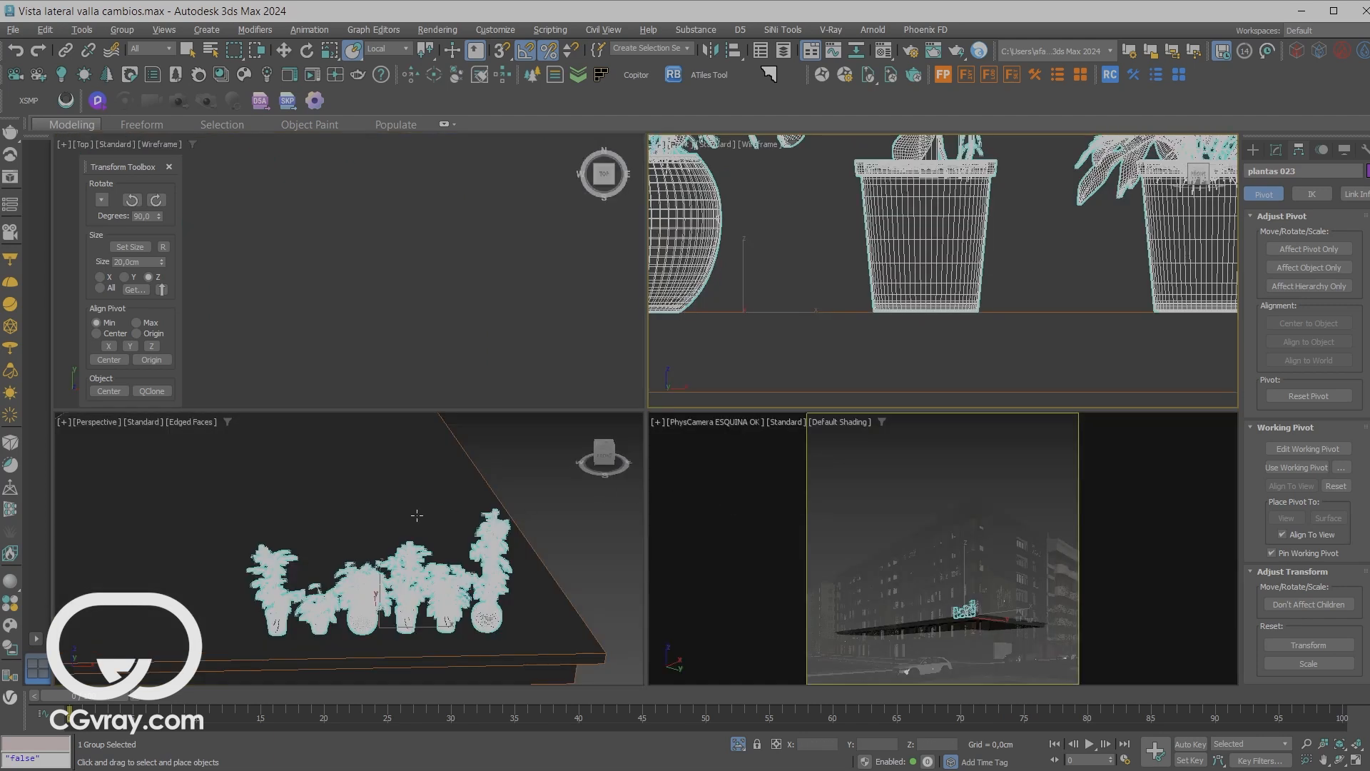
- Slide the plant group over the slab's side face and back onto its top surface with Select and Place
right_click(417, 515)
key("alt+w")
middle_click_drag(649, 493, 649, 307)
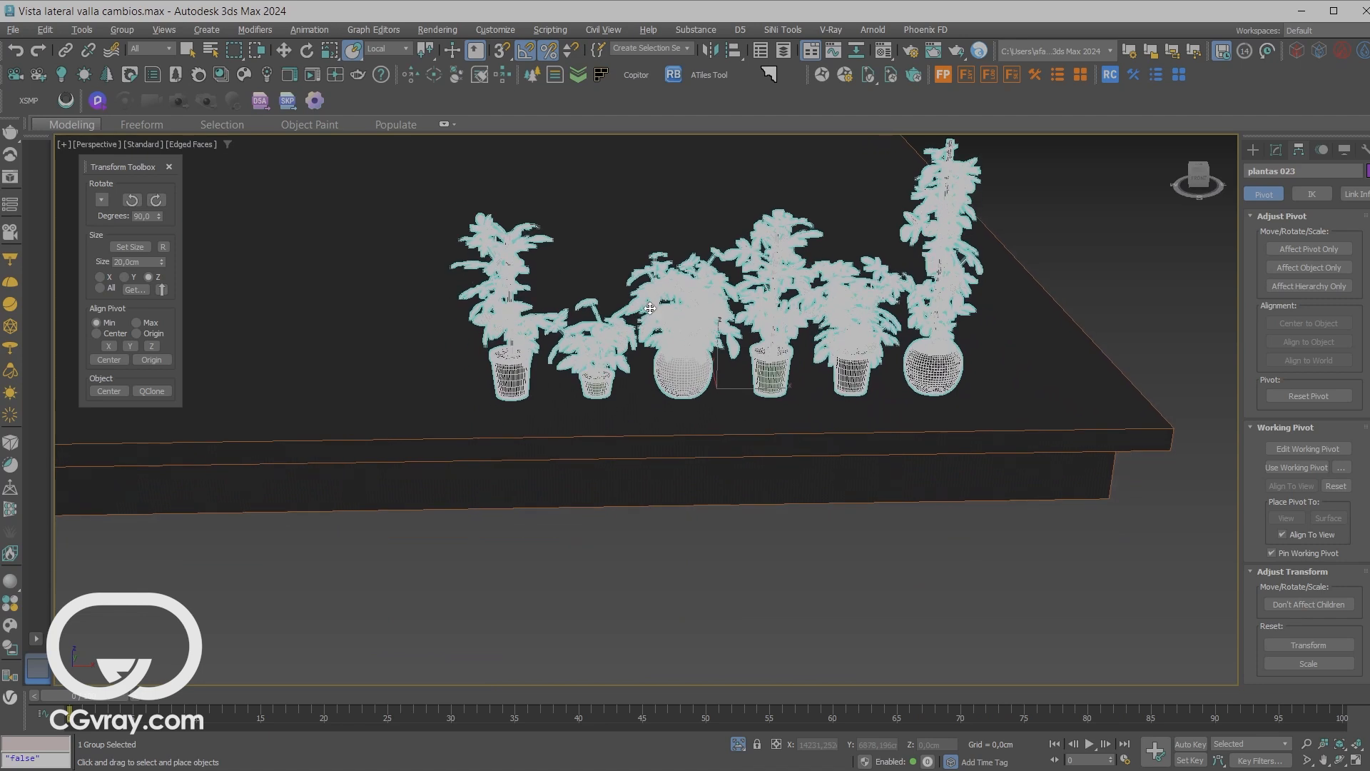
left_click_drag(693, 353, 788, 433)
middle_click_drag(788, 433, 632, 464, "alt")
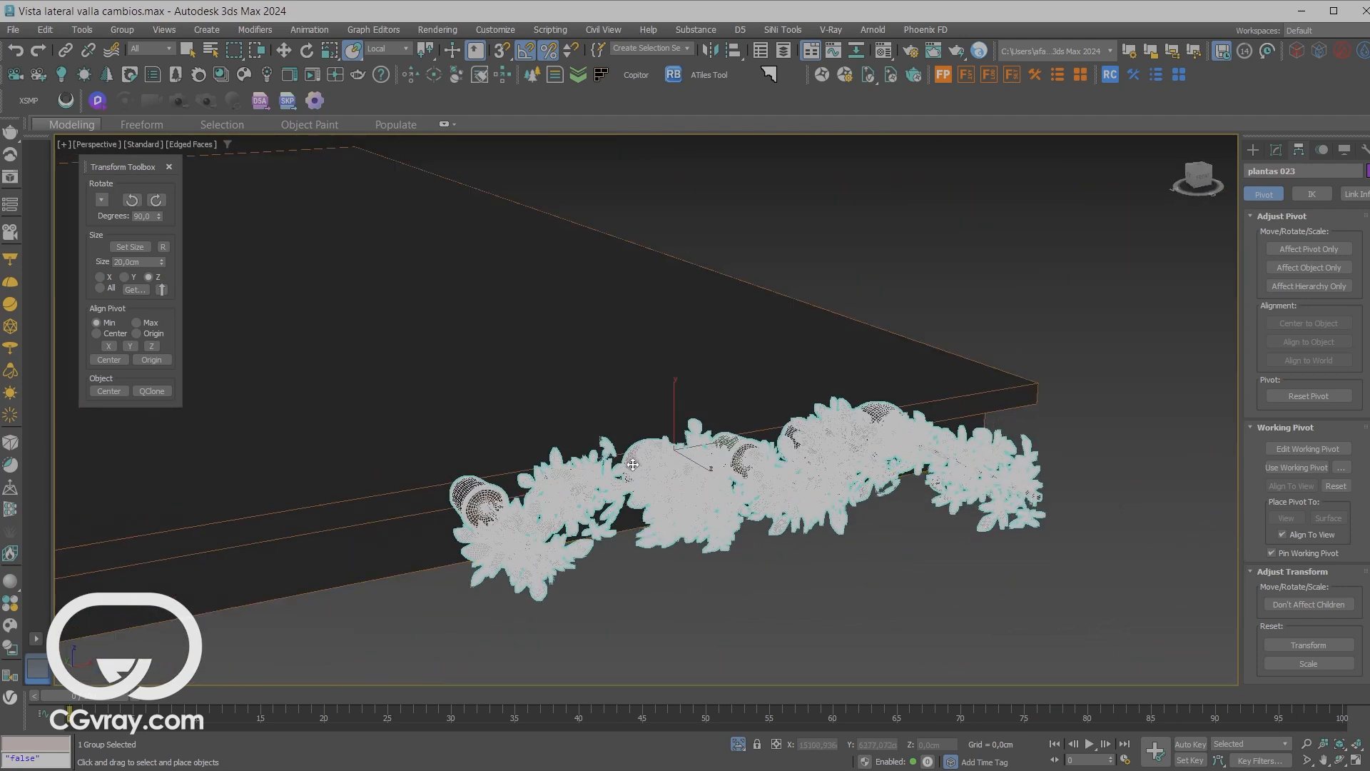
left_click_drag(654, 459, 683, 416)
- End the isolation to show the whole building around the placed plants in the perspective view
key("alt+w")
right_click(572, 584)
left_click(528, 567)
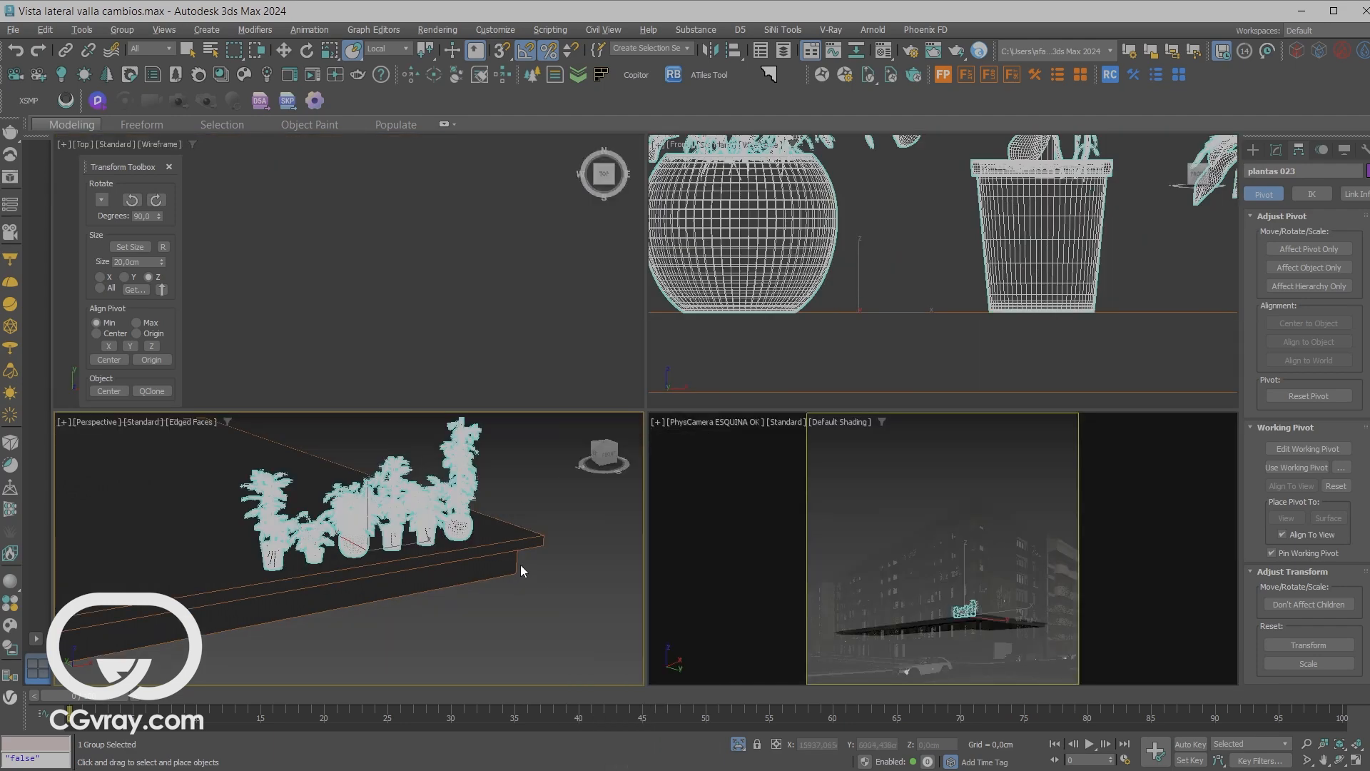
key("alt+w")
key("alt+q")
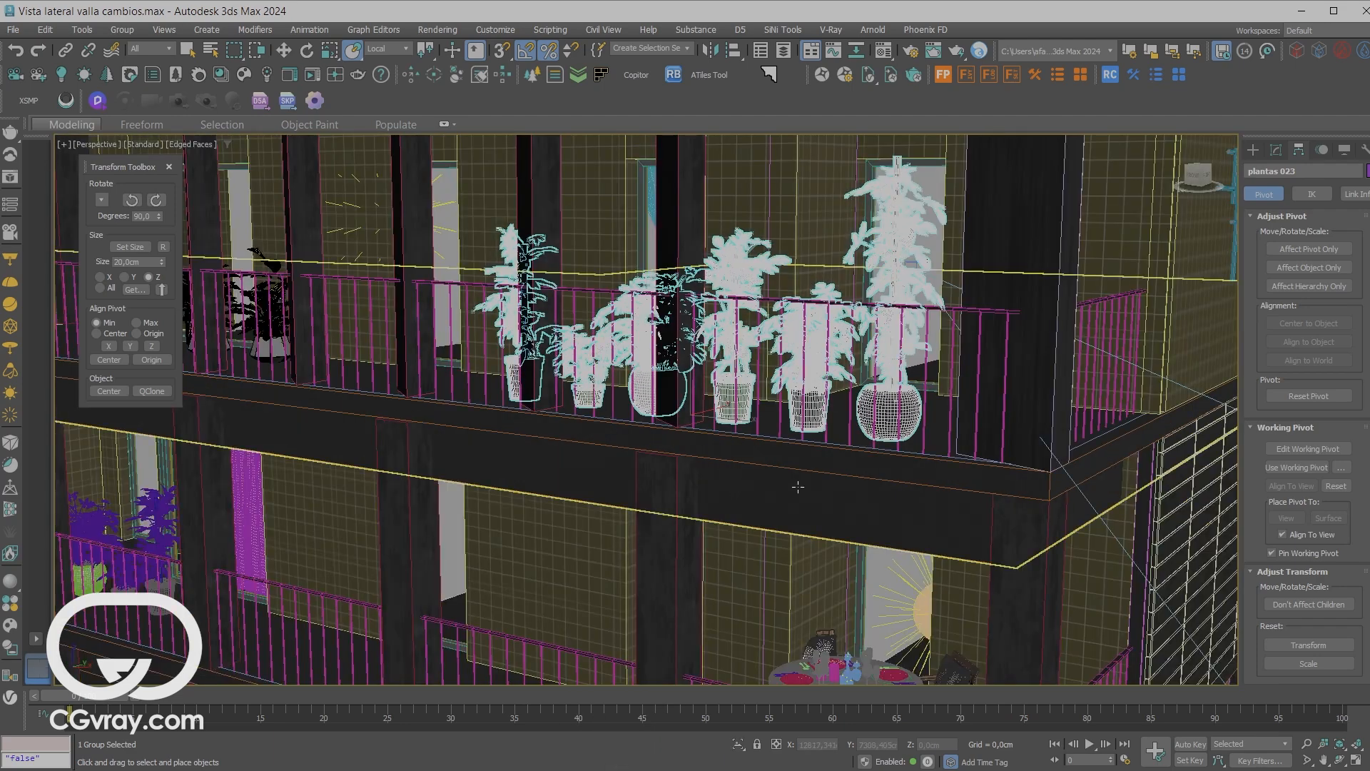
- Switch to the Move tool without snapping and shift the plant group slightly back from the balcony railing
middle_click_drag(838, 473, 738, 401, "alt")
right_click(720, 379)
left_click(735, 389)
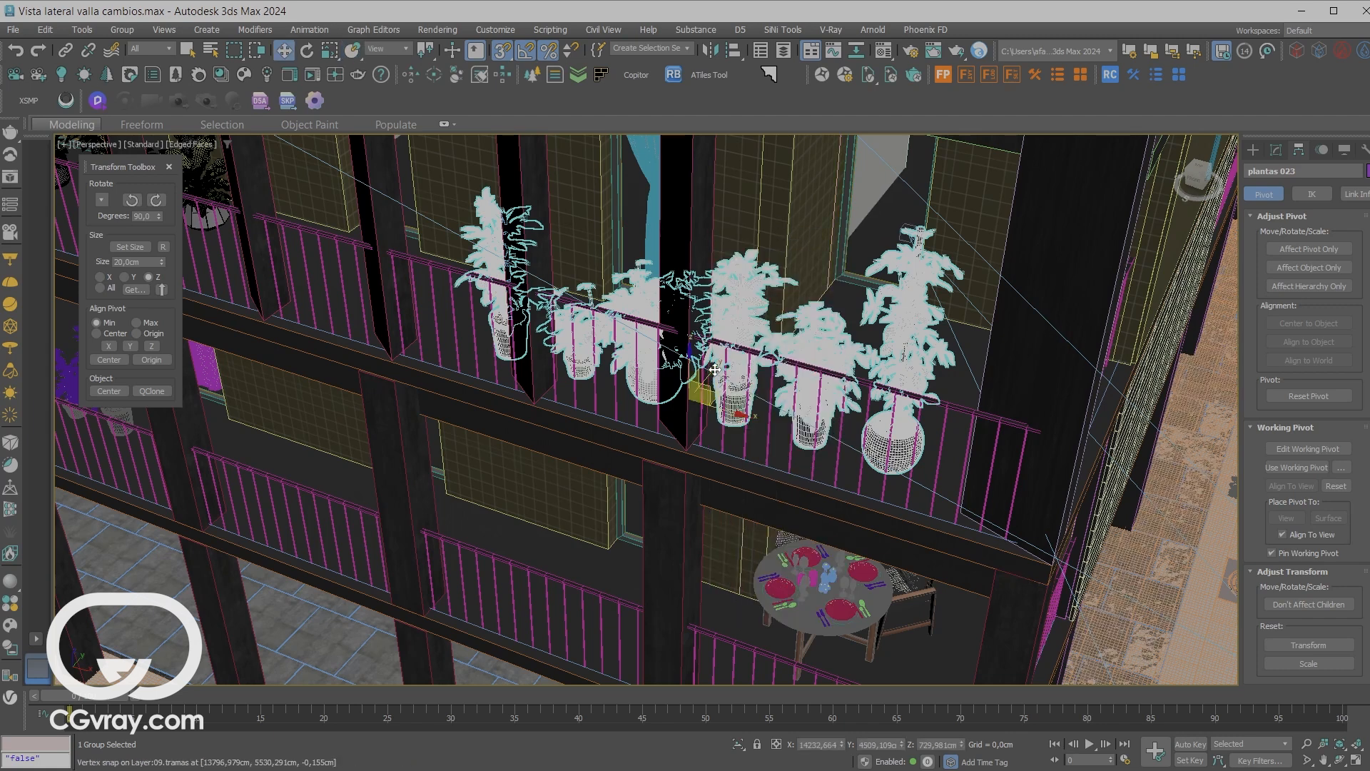
right_click(754, 387)
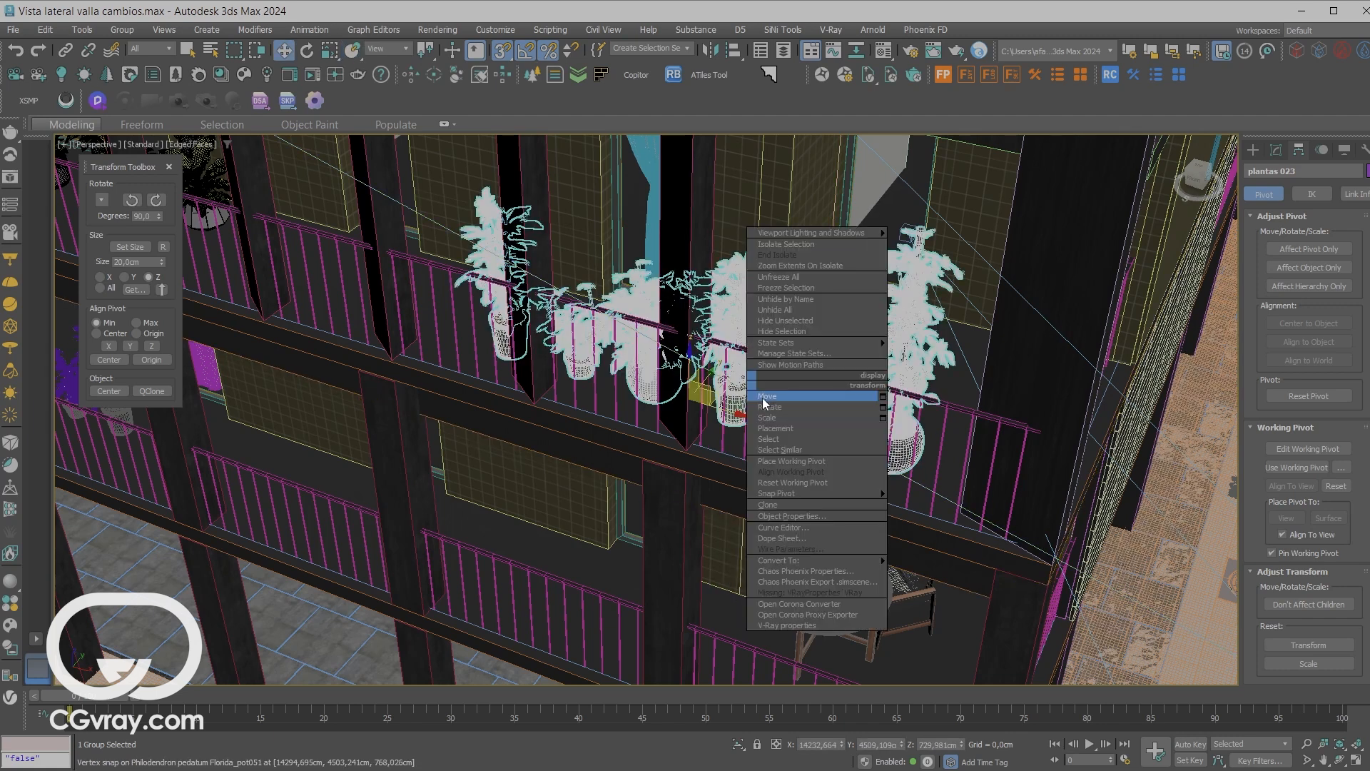
left_click(768, 399)
key("s")
left_click_drag(712, 376, 720, 367)
- Isolate the dining table set on the balcony below and frame it in the front view
middle_click_drag(721, 380, 756, 381, "alt")
middle_click_drag(754, 488, 750, 371)
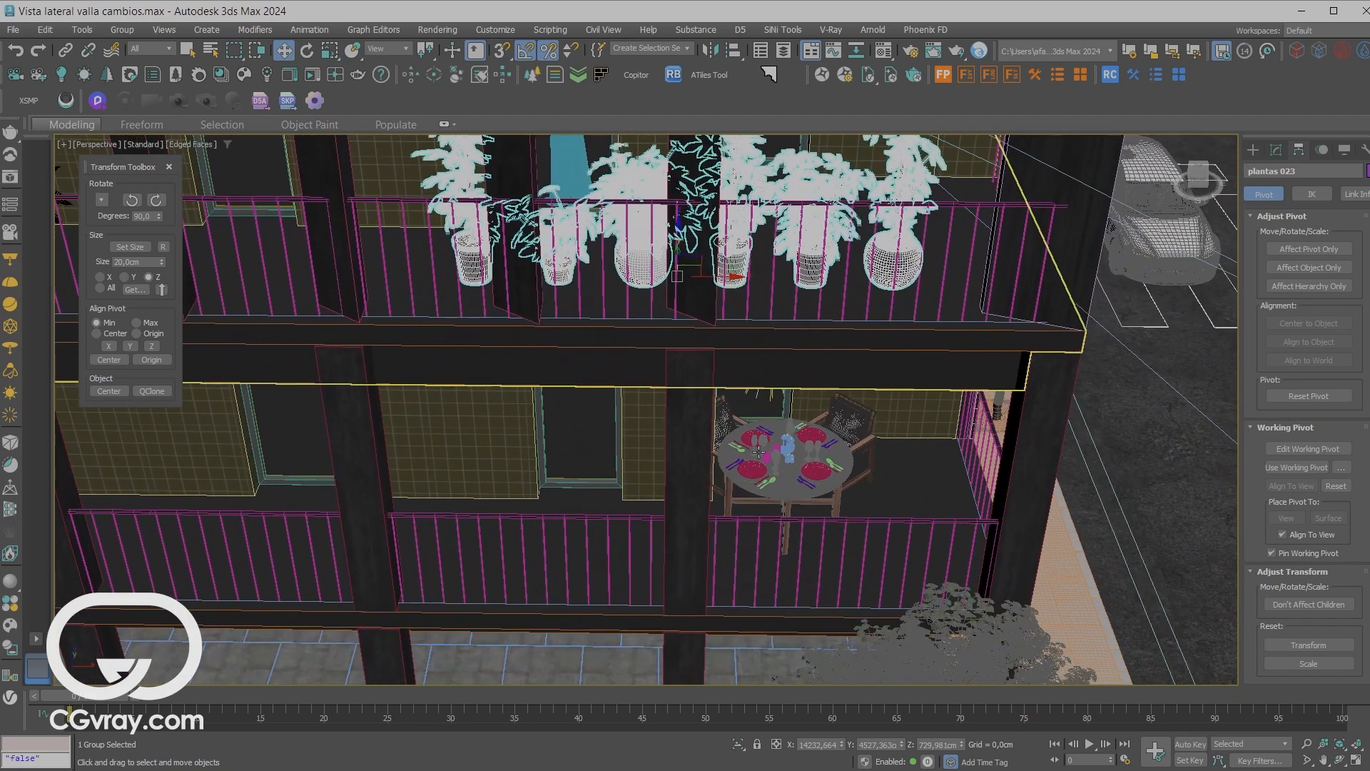
left_click(766, 454)
key("alt+q")
key("alt+w")
right_click(863, 341)
key("z")
key("alt+w")
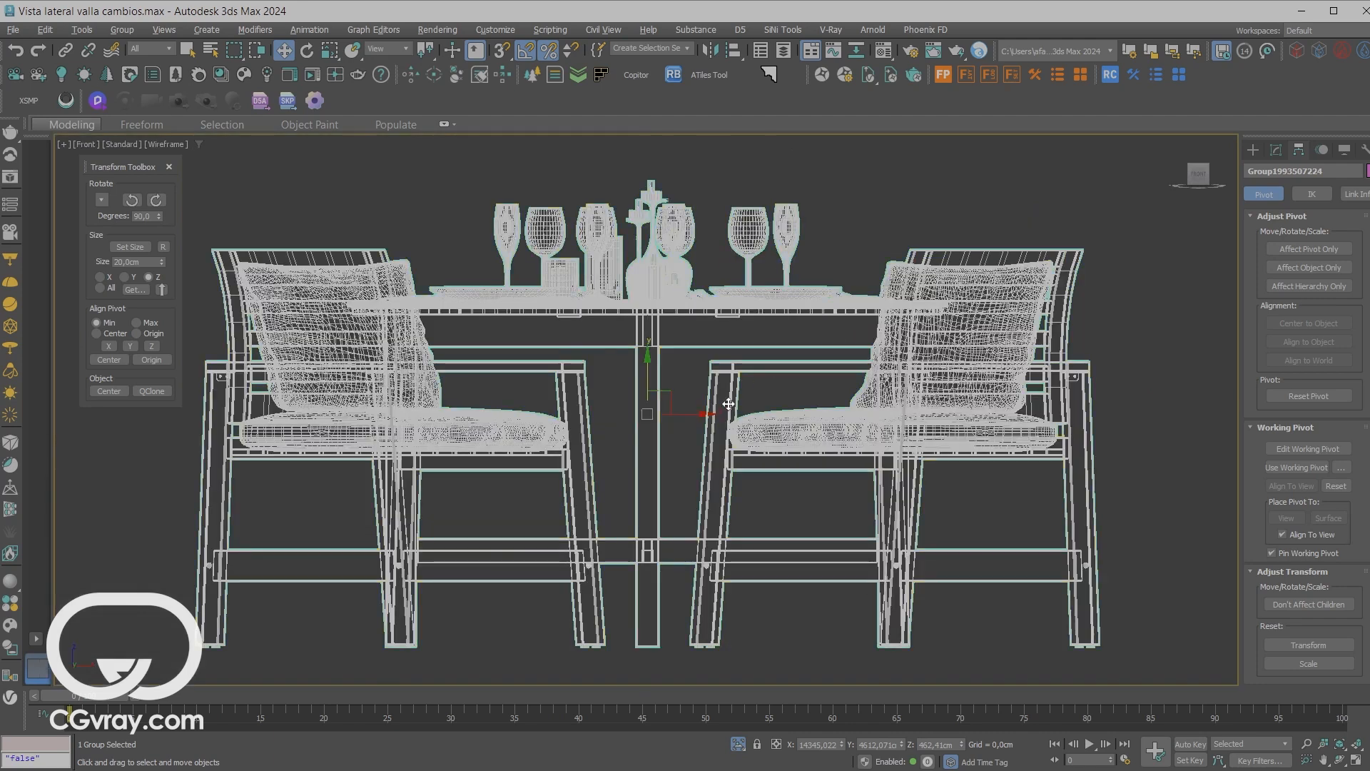
- Examine the tableware and chairs of the dining set from the front, and end the isolation
scroll(611, 249, "up", 1)
scroll(587, 320, "up", 2)
scroll(587, 321, "down", 2)
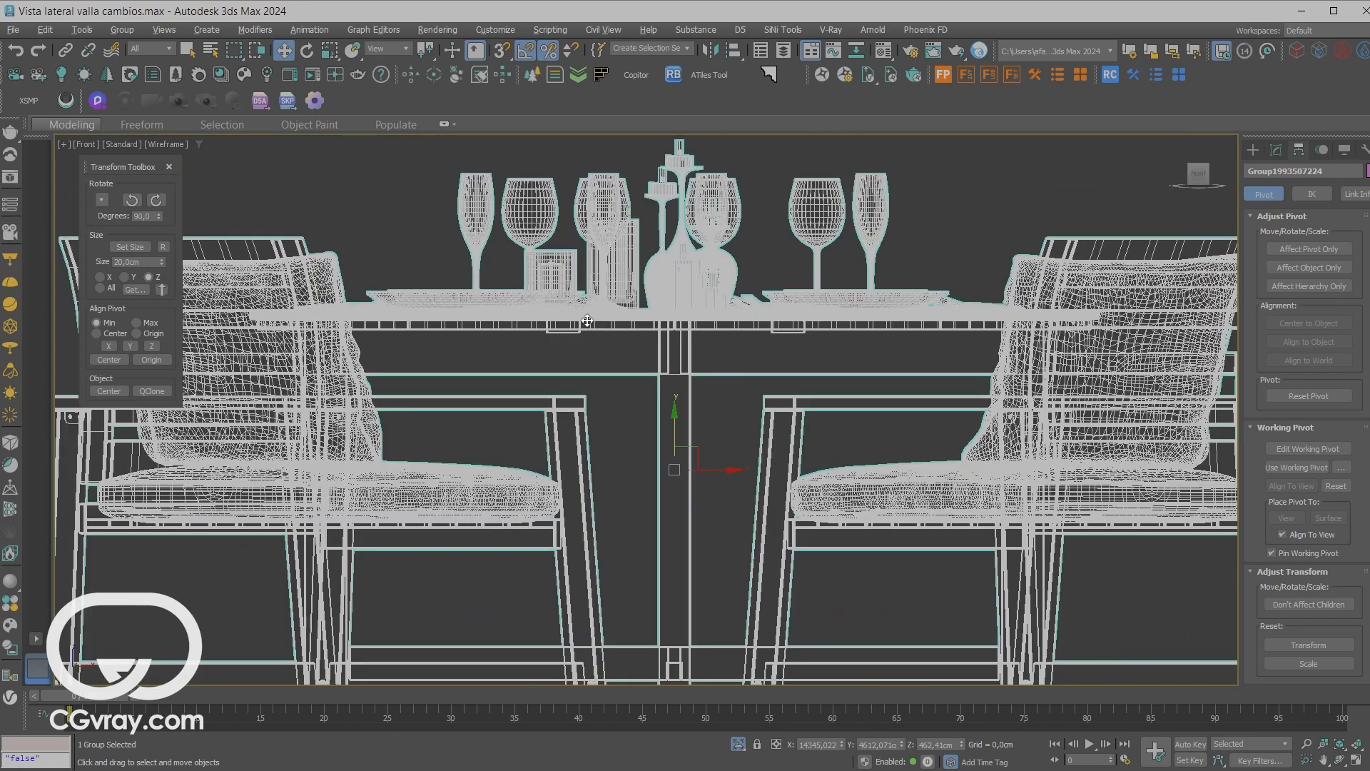
scroll(587, 321, "down", 2)
key("alt+w")
right_click(559, 506)
key("alt+w")
key("alt+q")
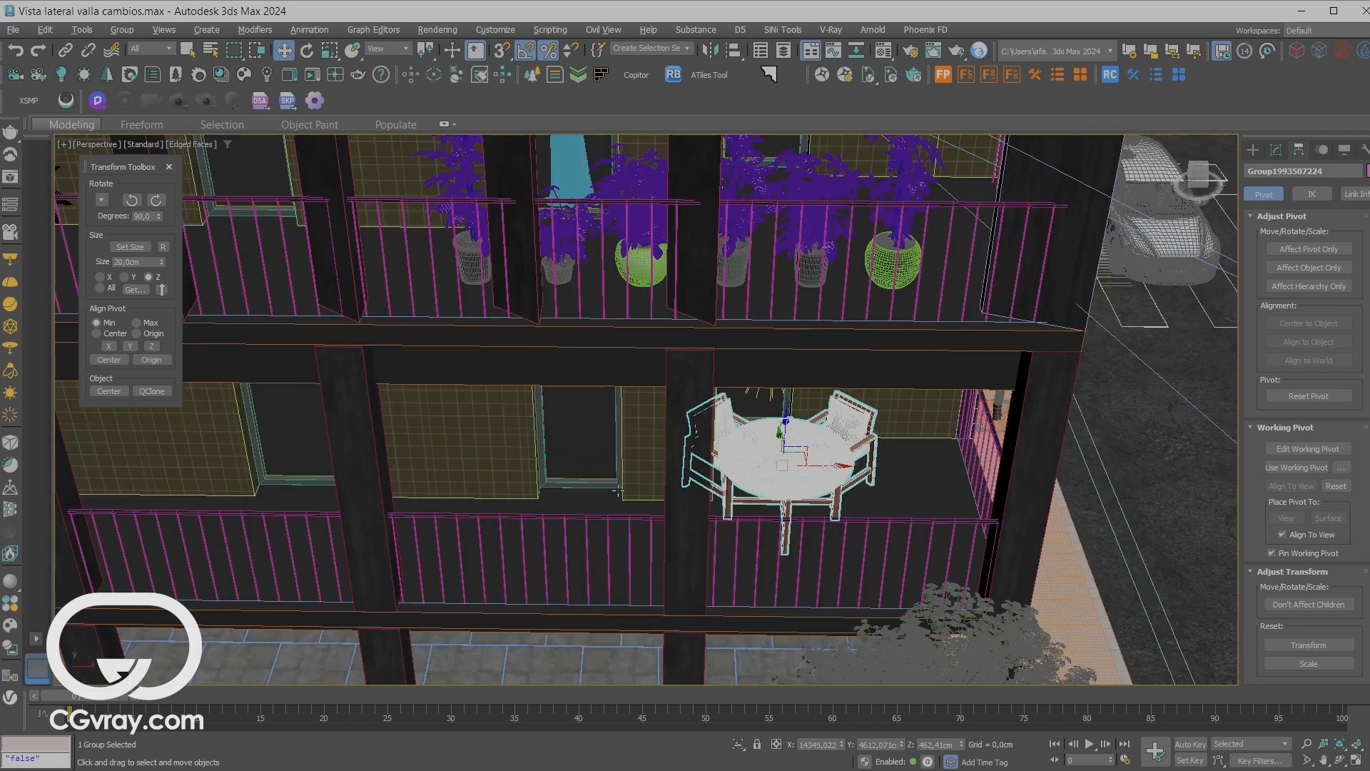
- Isolate the dining set together with the balcony floor slab and show where the feet meet the slab in the front view
left_click(912, 480, "ctrl")
key("alt+q")
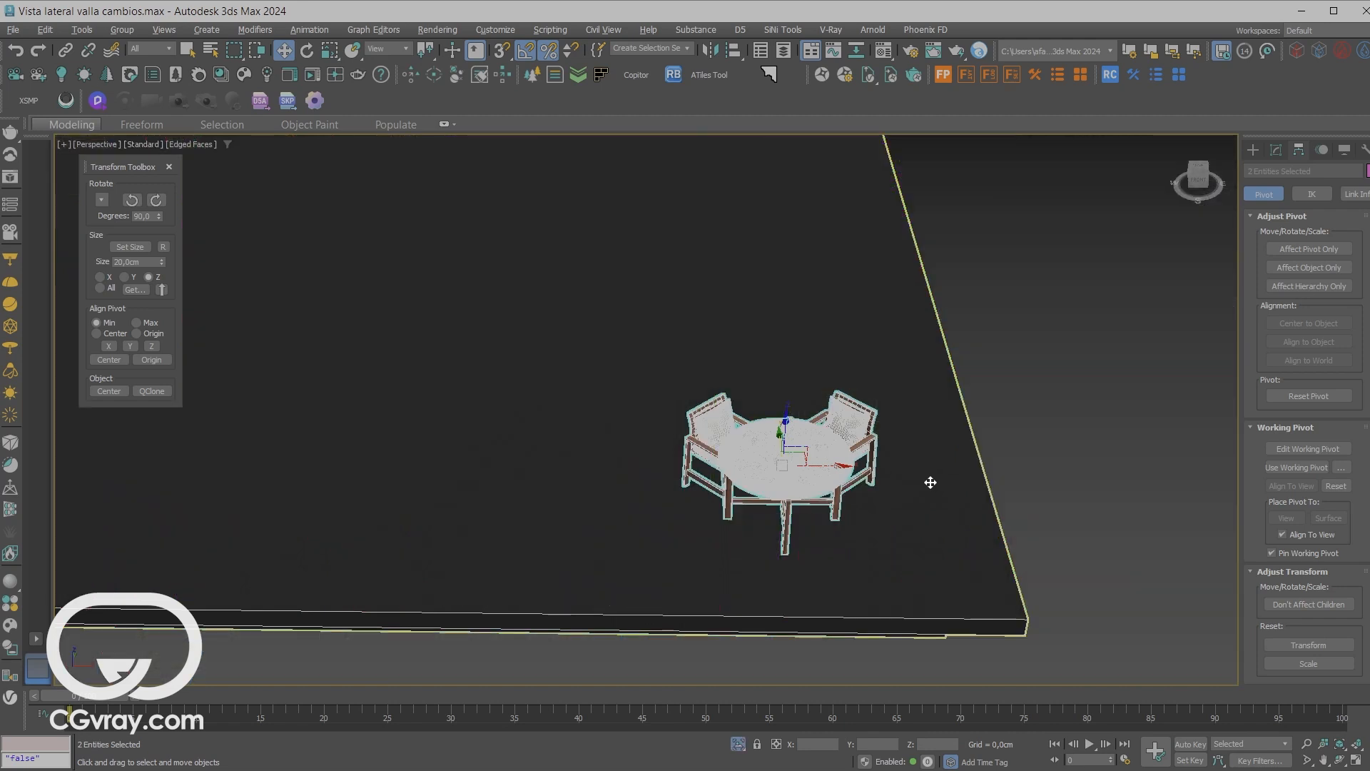
key("alt+w")
right_click(923, 324)
key("alt+w")
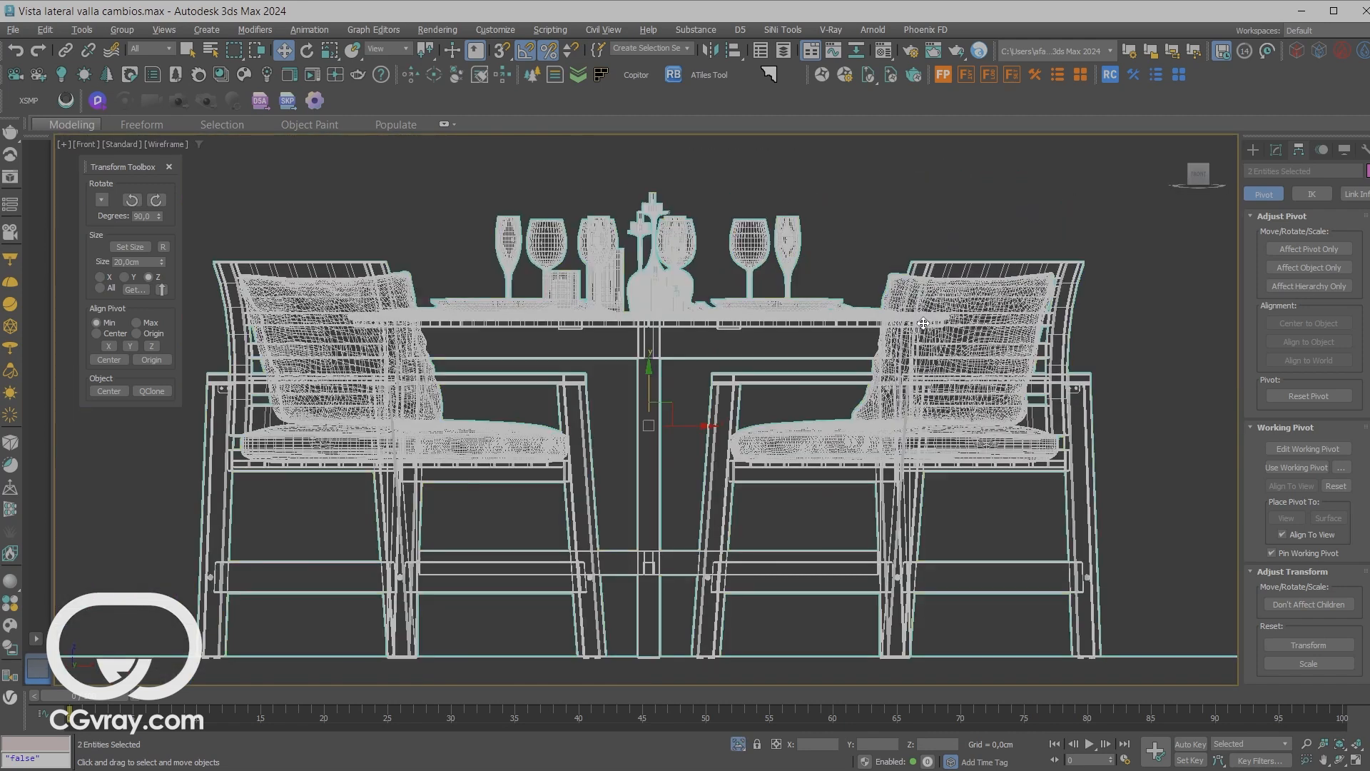
left_click(862, 182)
scroll(713, 391, "up", 8)
scroll(721, 556, "up", 5)
scroll(393, 532, "down", 6)
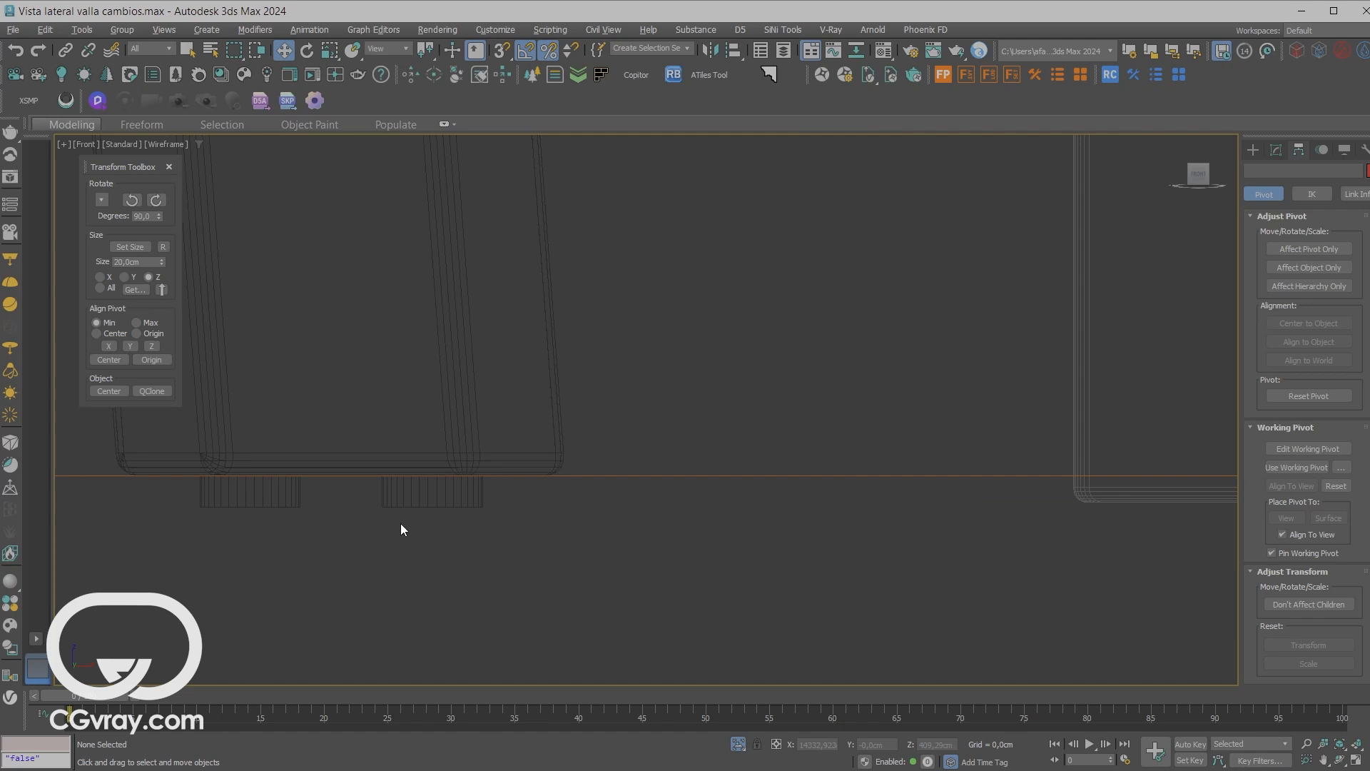
- Select the dining set and align only its pivot to the minimum Z, at the bottom of the feet
left_click(423, 426)
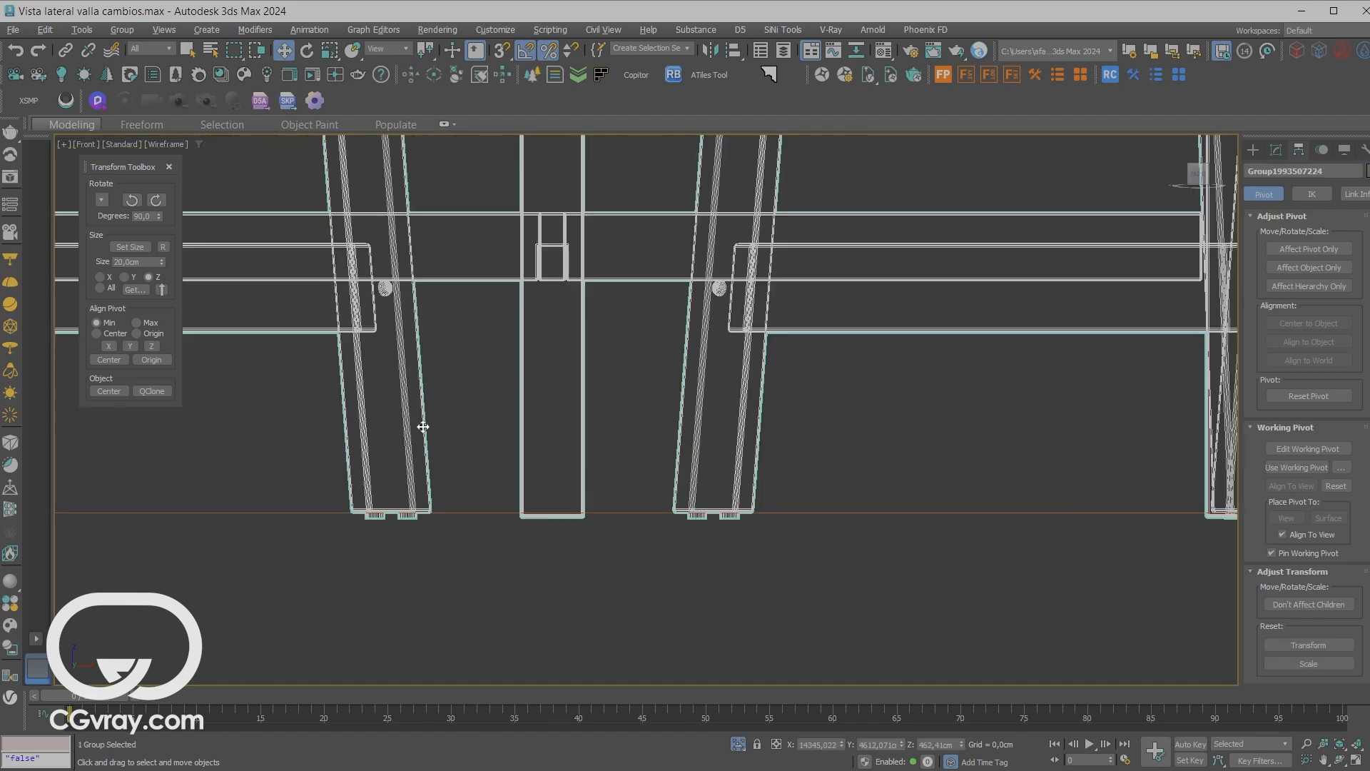
middle_click_drag(692, 442, 729, 496)
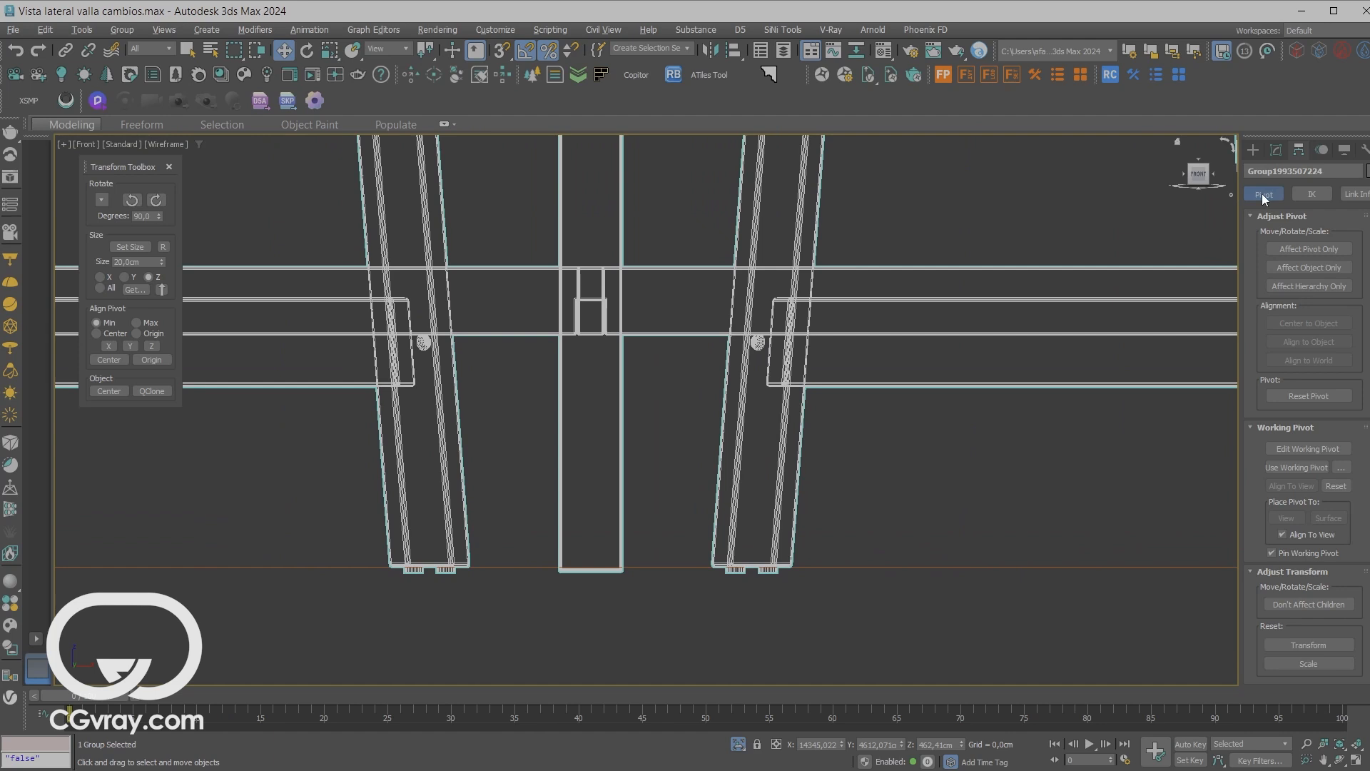
left_click(1300, 250)
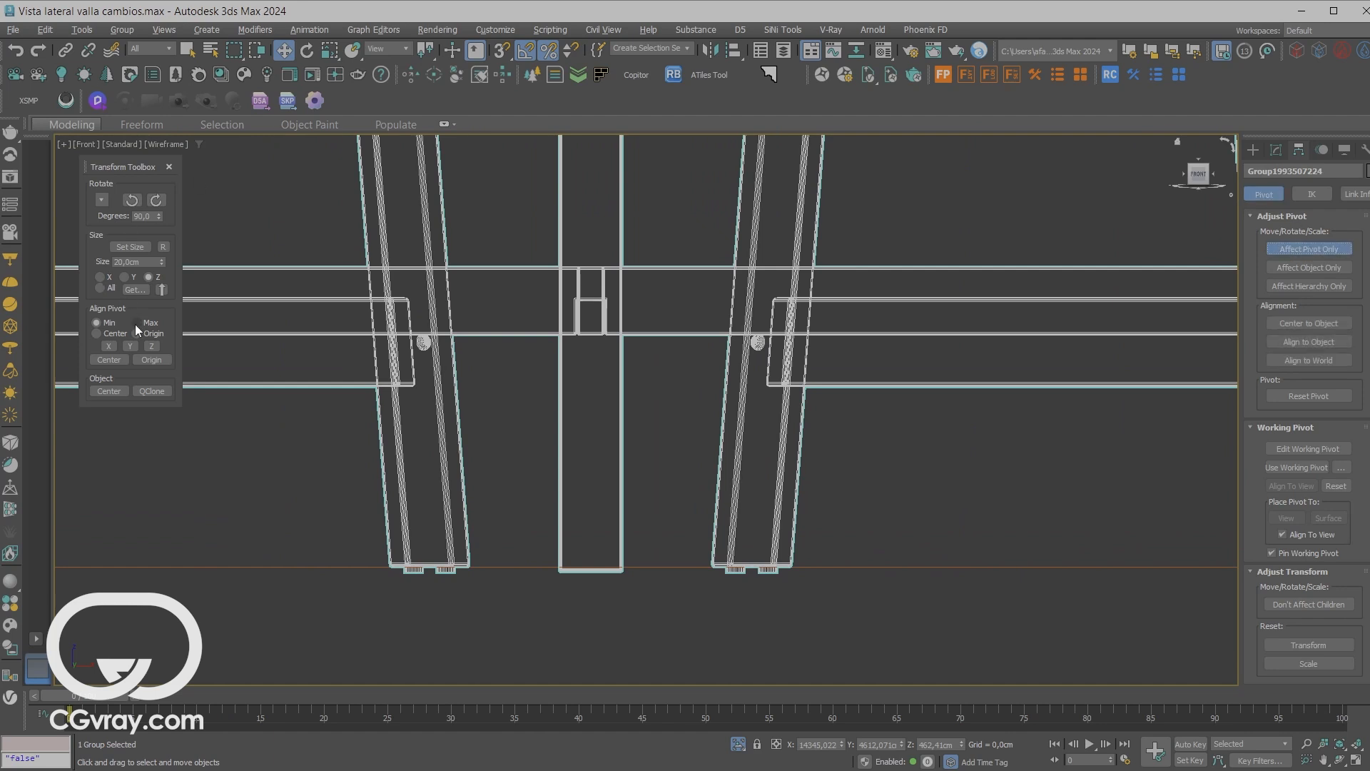
left_click(153, 346)
scroll(597, 581, "up", 10)
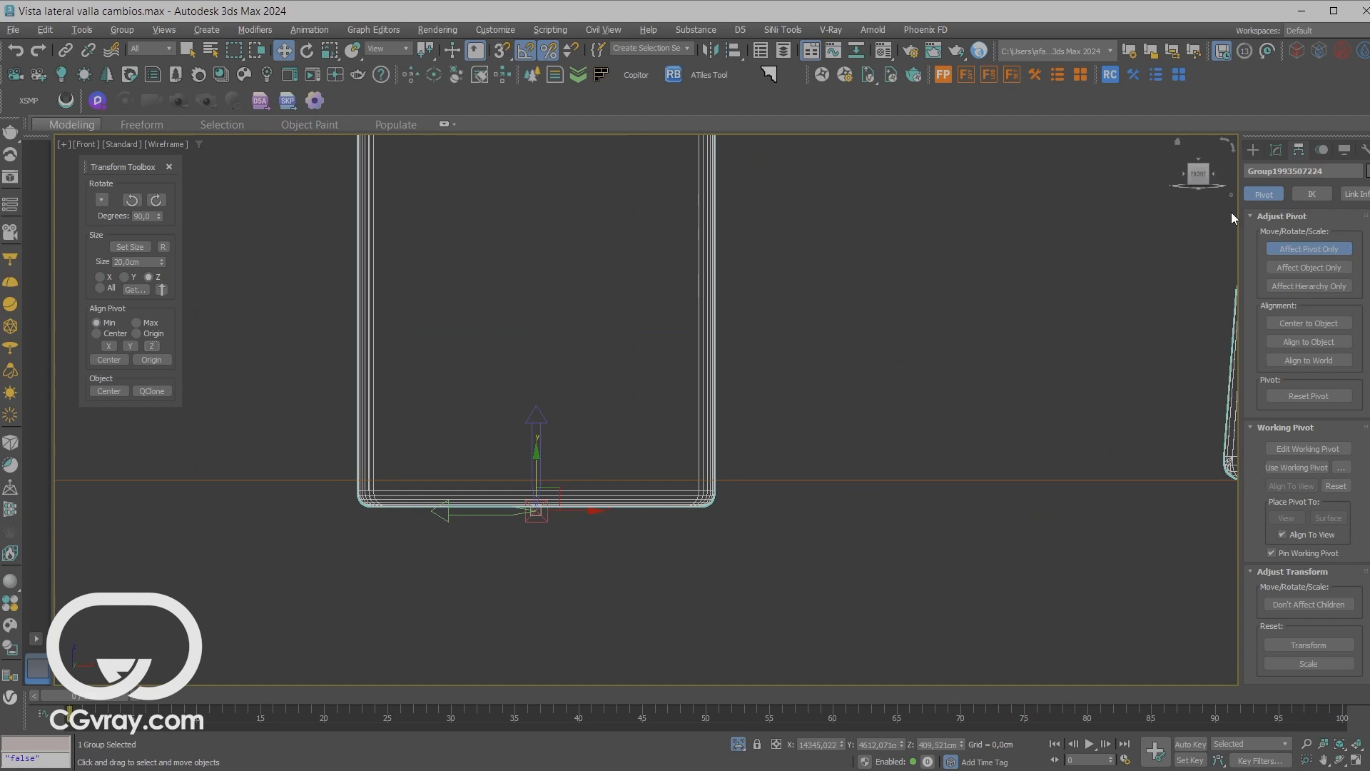
left_click(1310, 250)
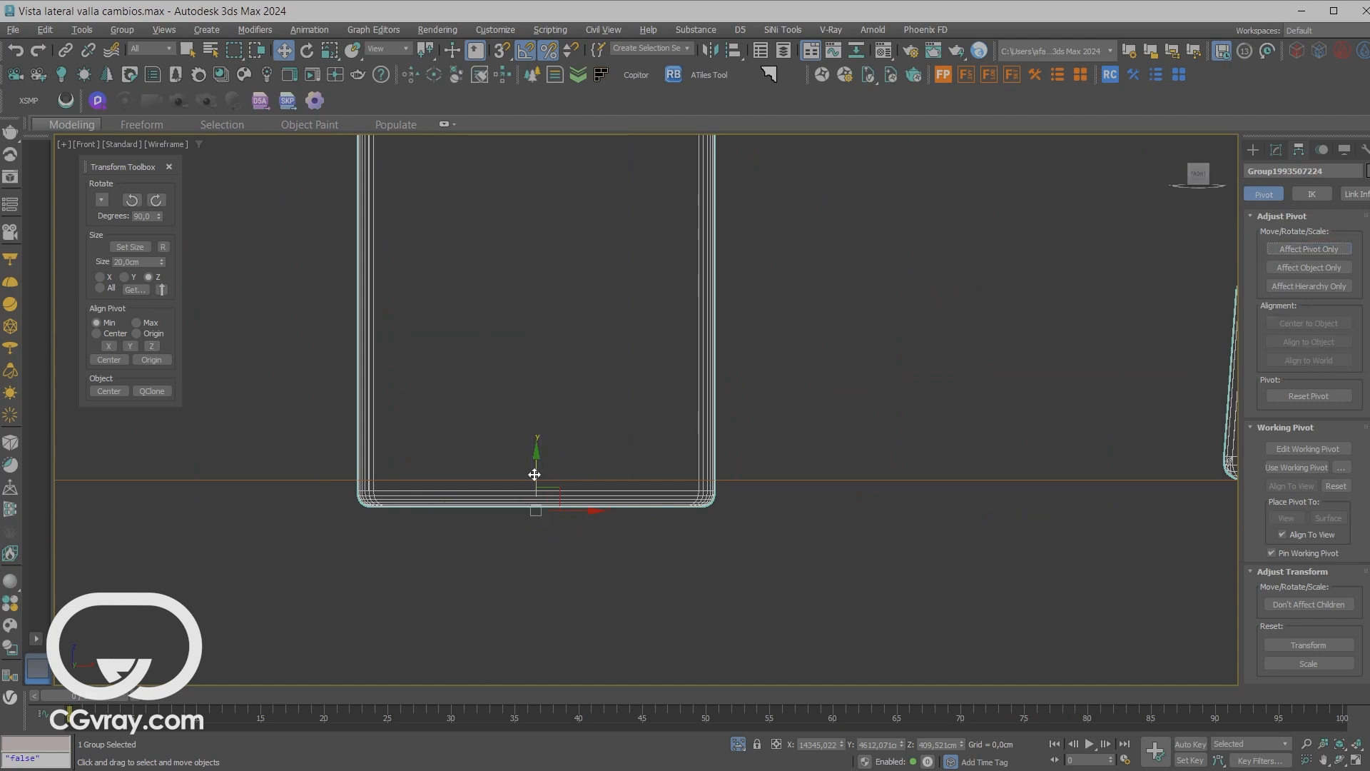
- Lift the dining set slightly and set it back on the balcony floor with the Select and Place tool
left_click_drag(535, 475, 542, 445)
middle_click_drag(791, 442, 665, 426)
key("alt+w")
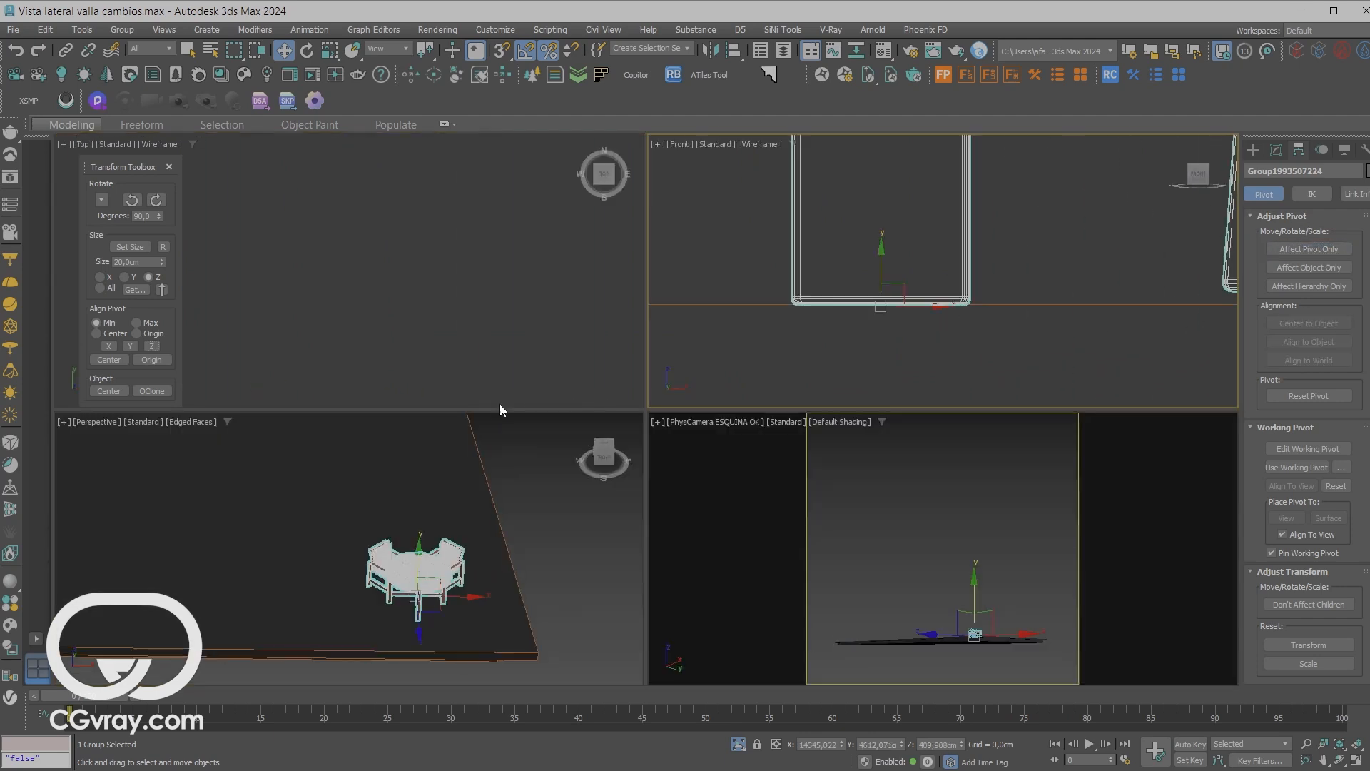
key("alt+w")
key("z")
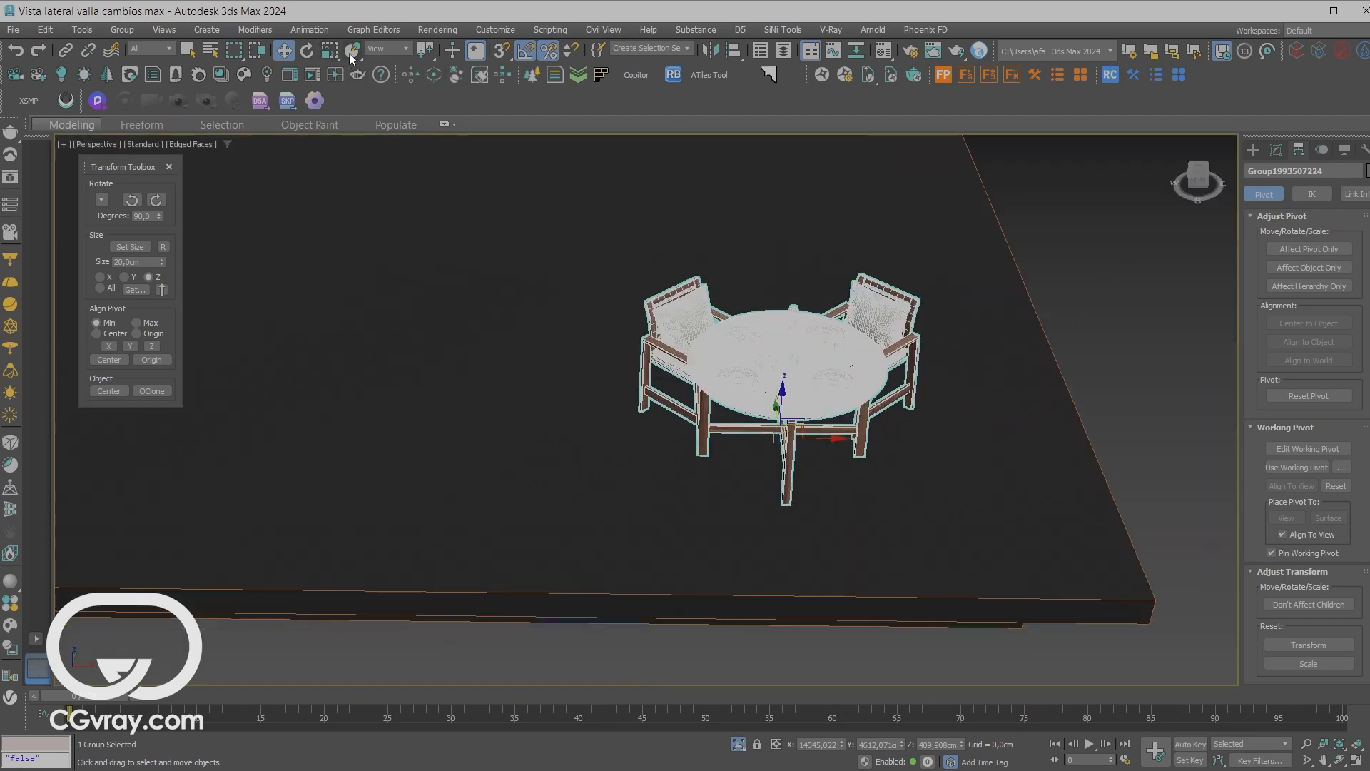
left_click(351, 50)
mouse_move(748, 401)
left_mouse_down()
mouse_move(817, 460)
mouse_move(842, 571)
mouse_move(914, 649)
mouse_move(928, 543)
mouse_move(889, 555)
mouse_move(820, 545)
mouse_move(814, 492)
mouse_move(847, 450)
mouse_move(825, 427)
mouse_move(829, 438)
left_mouse_up()
- Examine in the front view how the bottom of the dining set's legs meets the floor line
scroll(878, 464, "up", 2)
key("alt+w")
middle_click(988, 381)
scroll(903, 301, "up", 6)
scroll(905, 307, "up", 5)
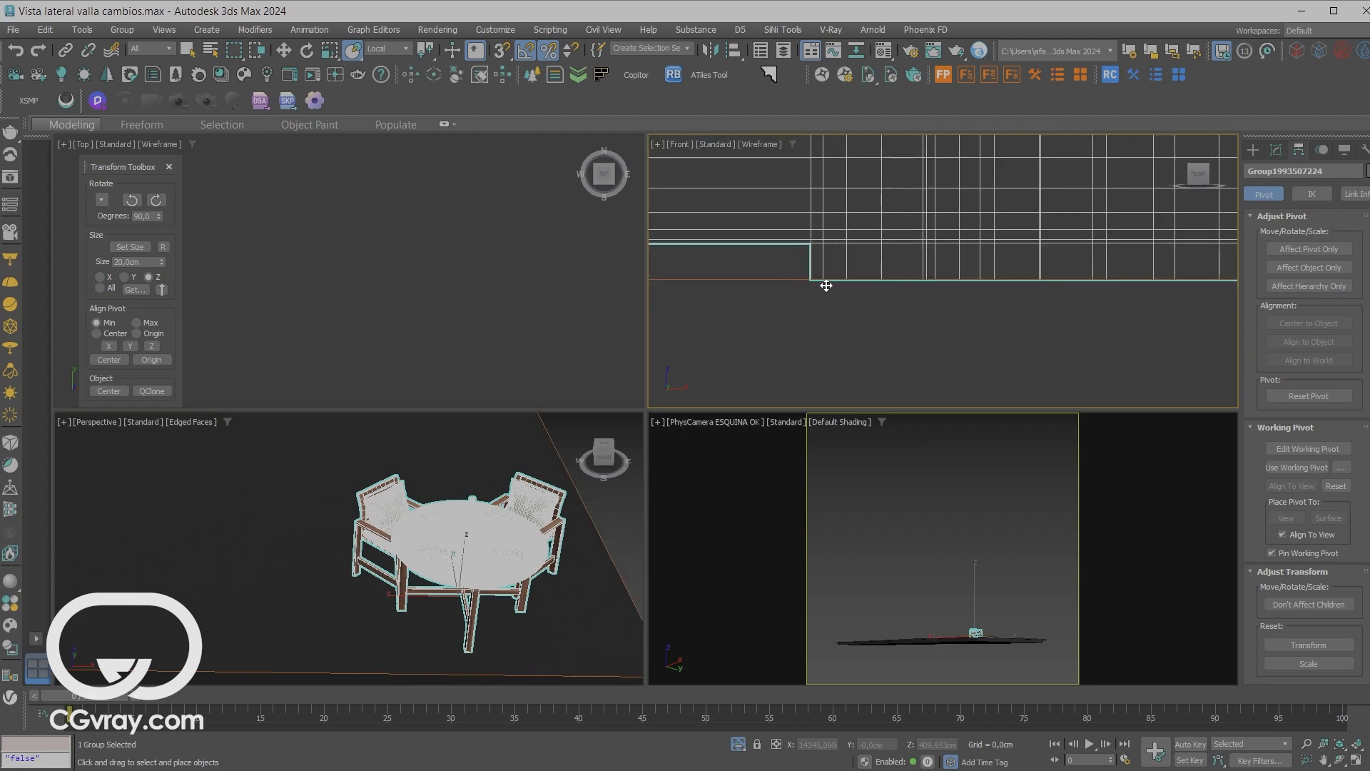
right_click(879, 338)
left_click(742, 371)
middle_click(655, 439)
key("alt+w")
key("alt+w")
middle_click(910, 336)
key("alt+w")
middle_click_drag(903, 336, 897, 413)
scroll(897, 414, "down", 8)
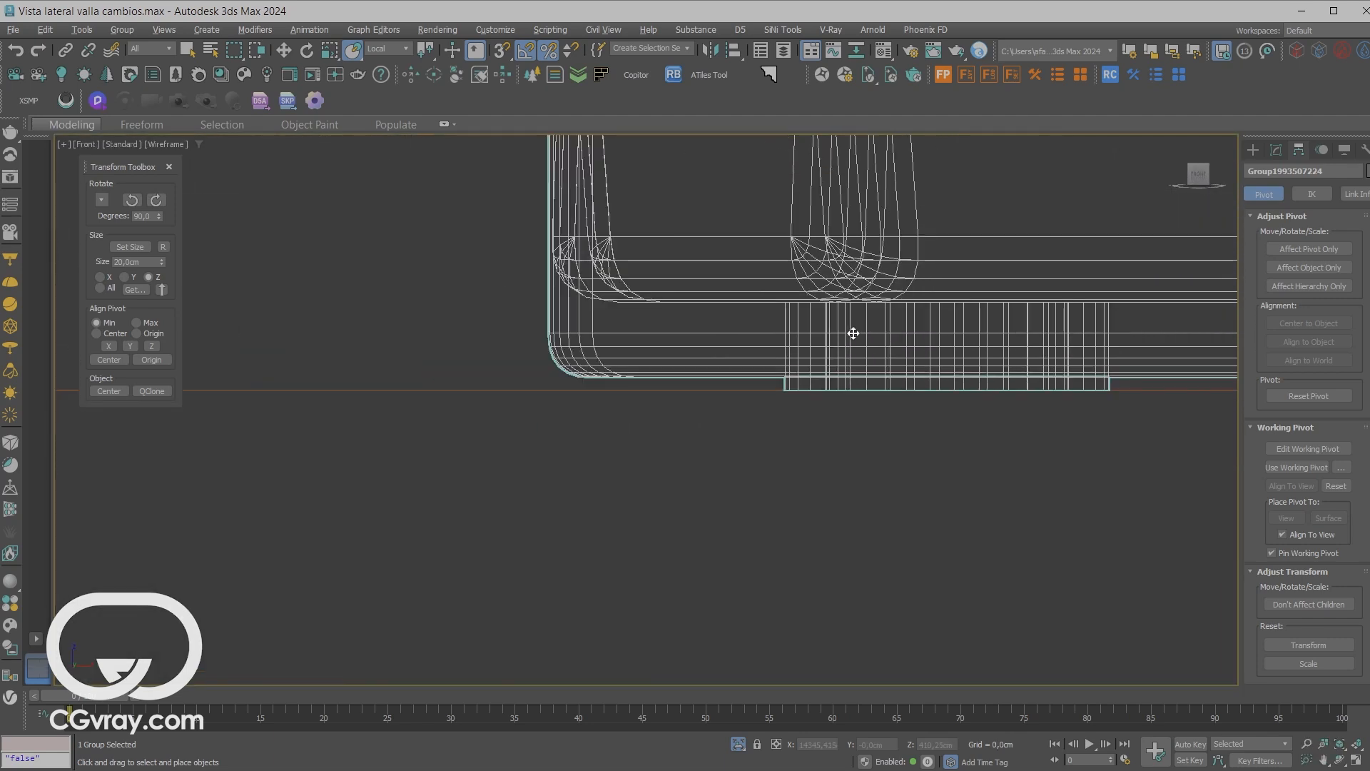
- Ungroup the dining set and select a single place setting on the table
middle_click_drag(858, 361, 897, 580)
scroll(897, 581, "down", 3)
scroll(820, 423, "down", 5)
middle_click_drag(823, 303, 821, 581)
middle_click_drag(898, 394, 545, 459)
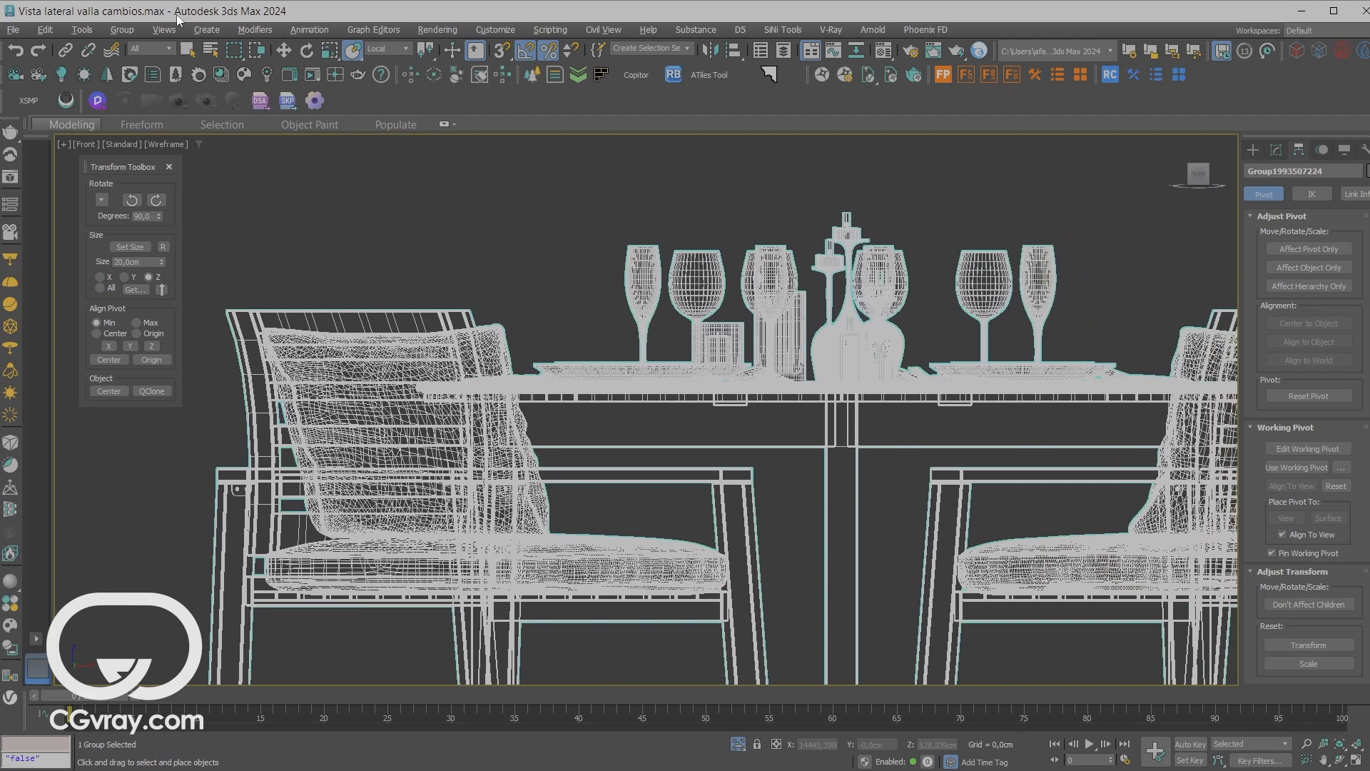
left_click(124, 32)
left_click(138, 69)
left_click(383, 217)
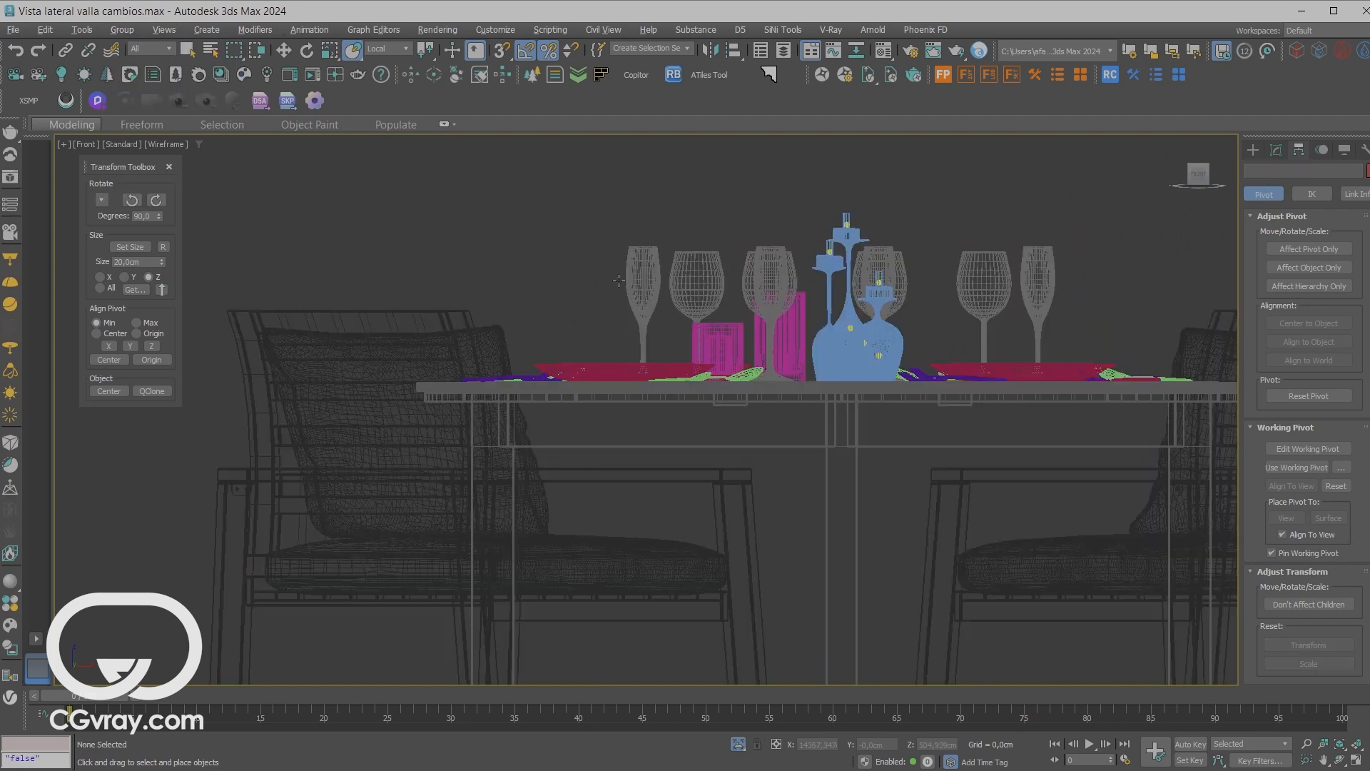
left_click(655, 286)
- Examine in the perspective view how the placemat's edge meets the wooden tabletop
key("alt+w")
right_click(546, 482)
key("alt+w")
scroll(823, 368, "up", 3)
scroll(823, 368, "up", 2)
middle_click_drag(642, 414, 744, 400, "alt")
scroll(744, 400, "up", 4)
scroll(743, 400, "up", 4)
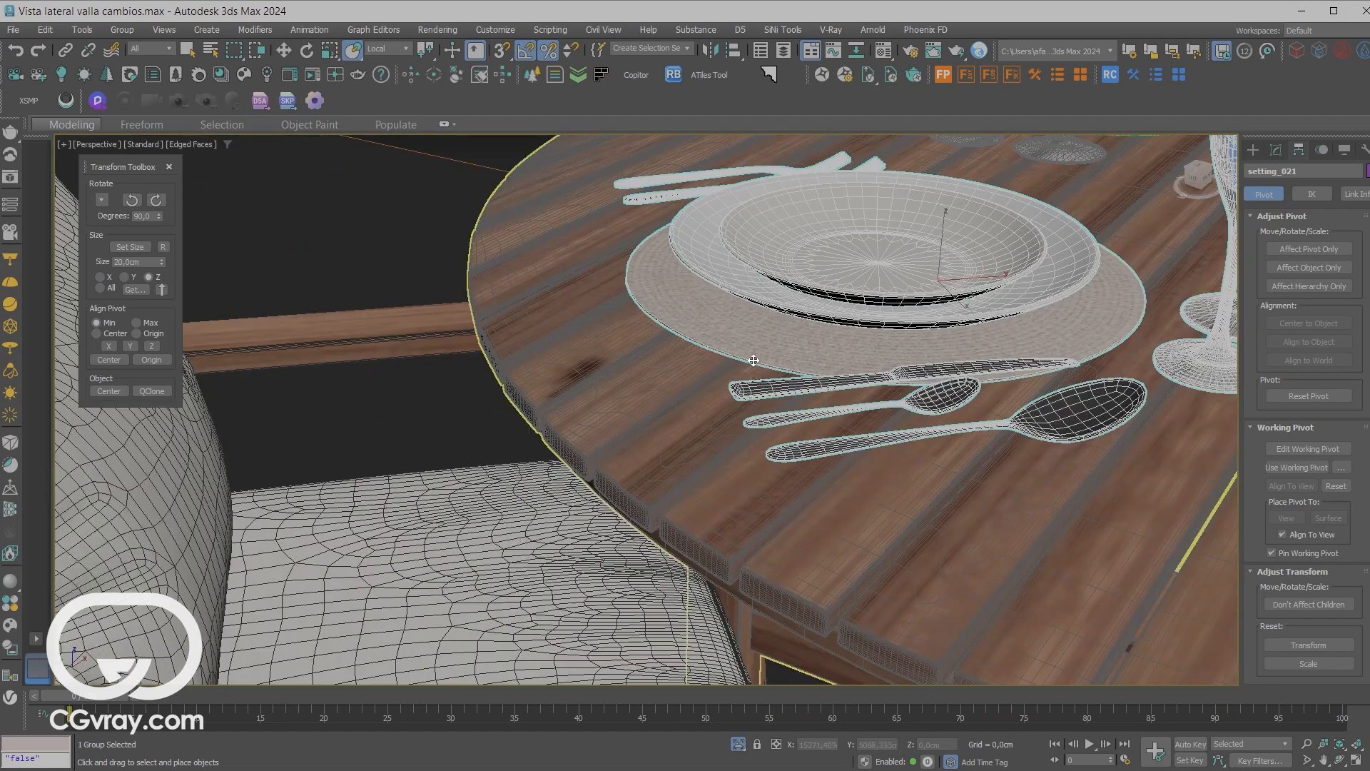
scroll(735, 366, "up", 5)
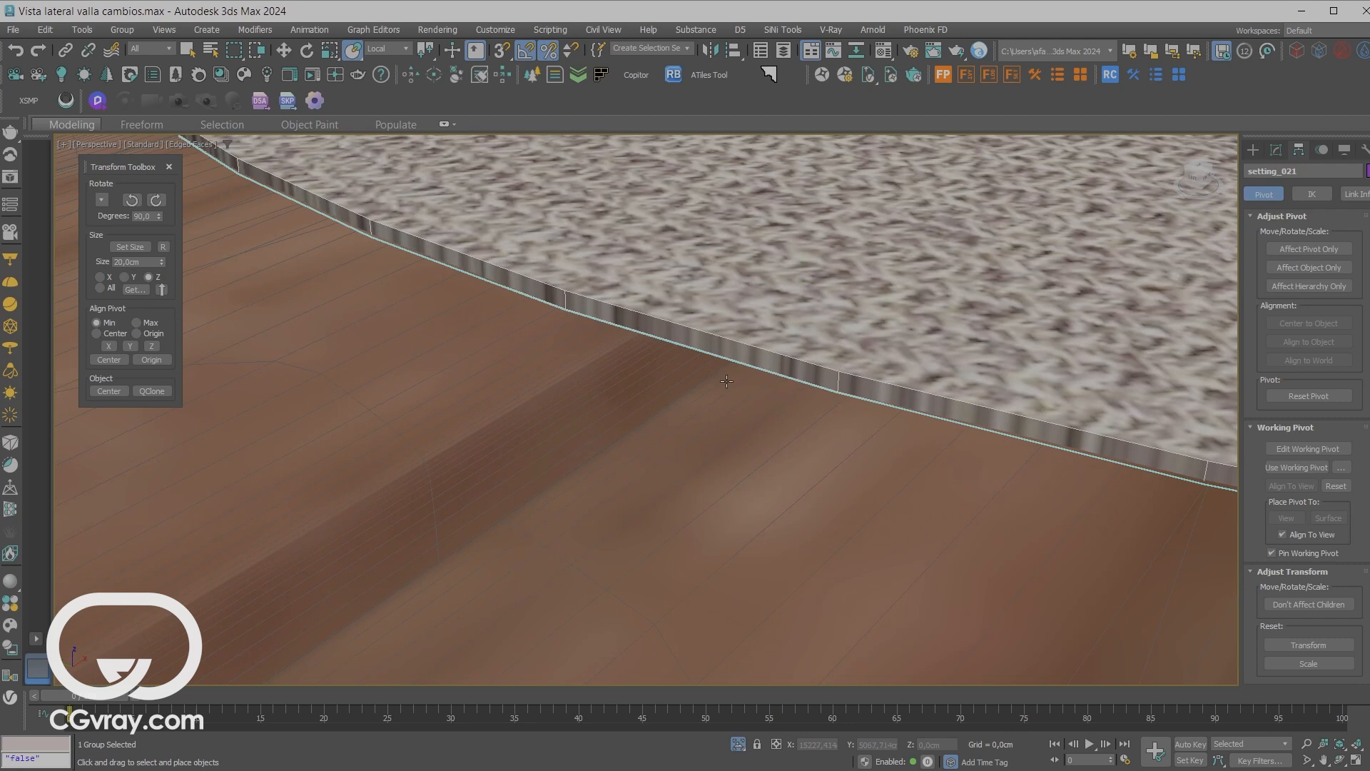
scroll(743, 368, "down", 5)
- Raise the place setting to Z 488,835 cm with the Move tool, working in the front view
key("alt+w")
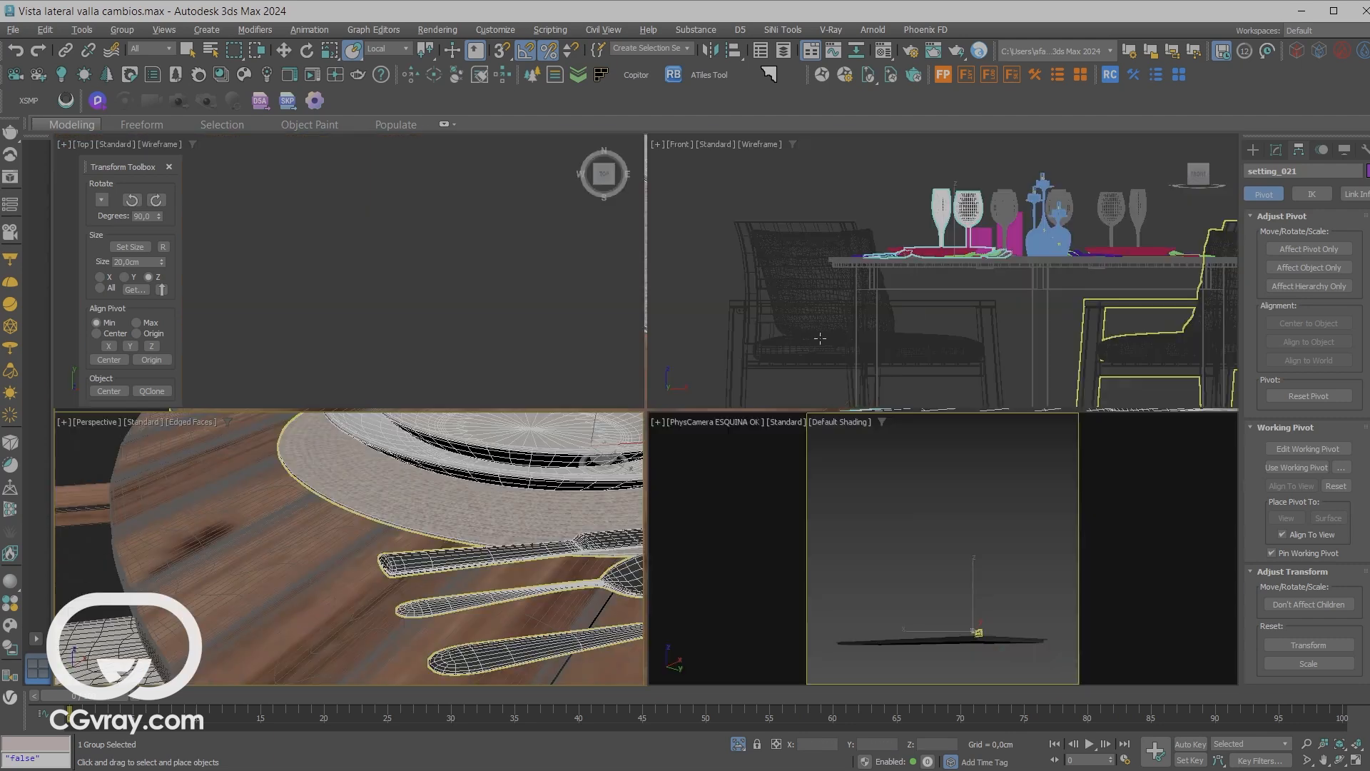
key("alt+w")
scroll(634, 379, "up", 5)
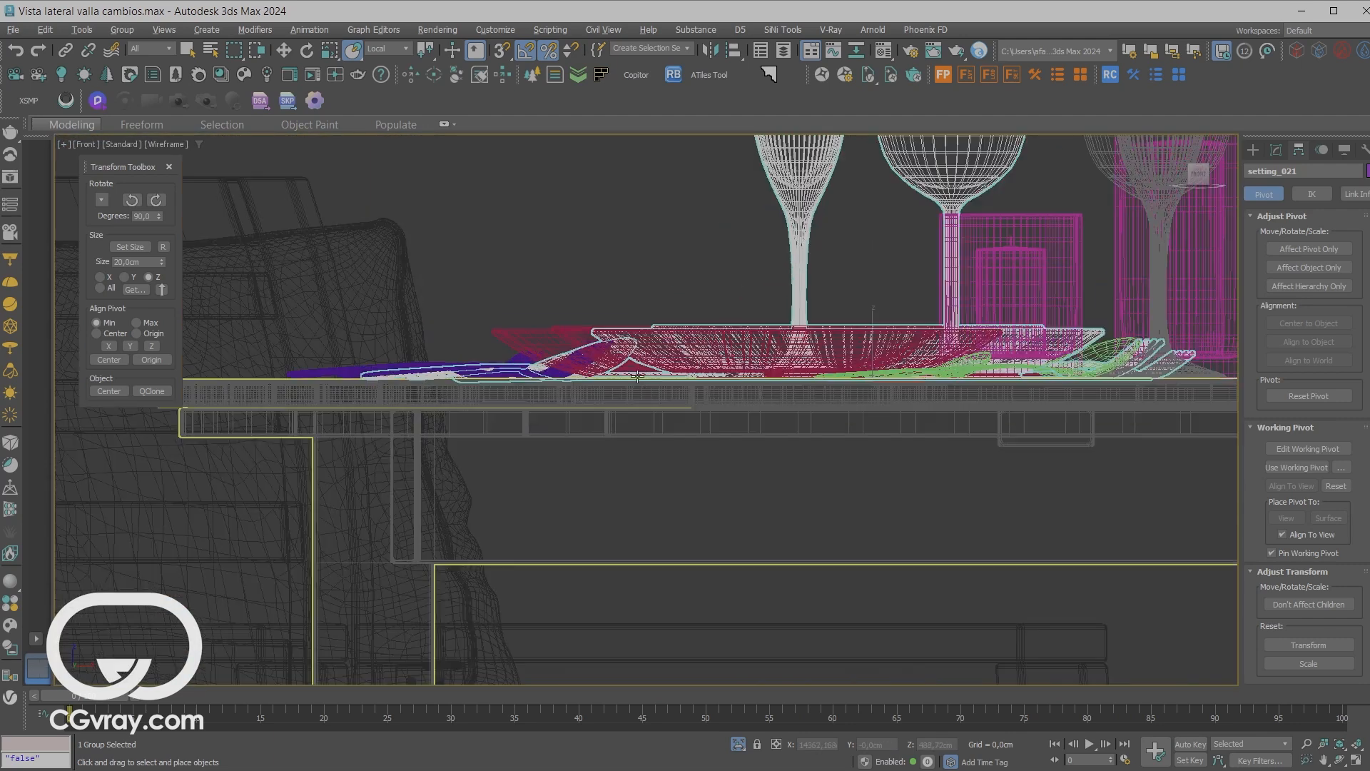
scroll(634, 378, "up", 6)
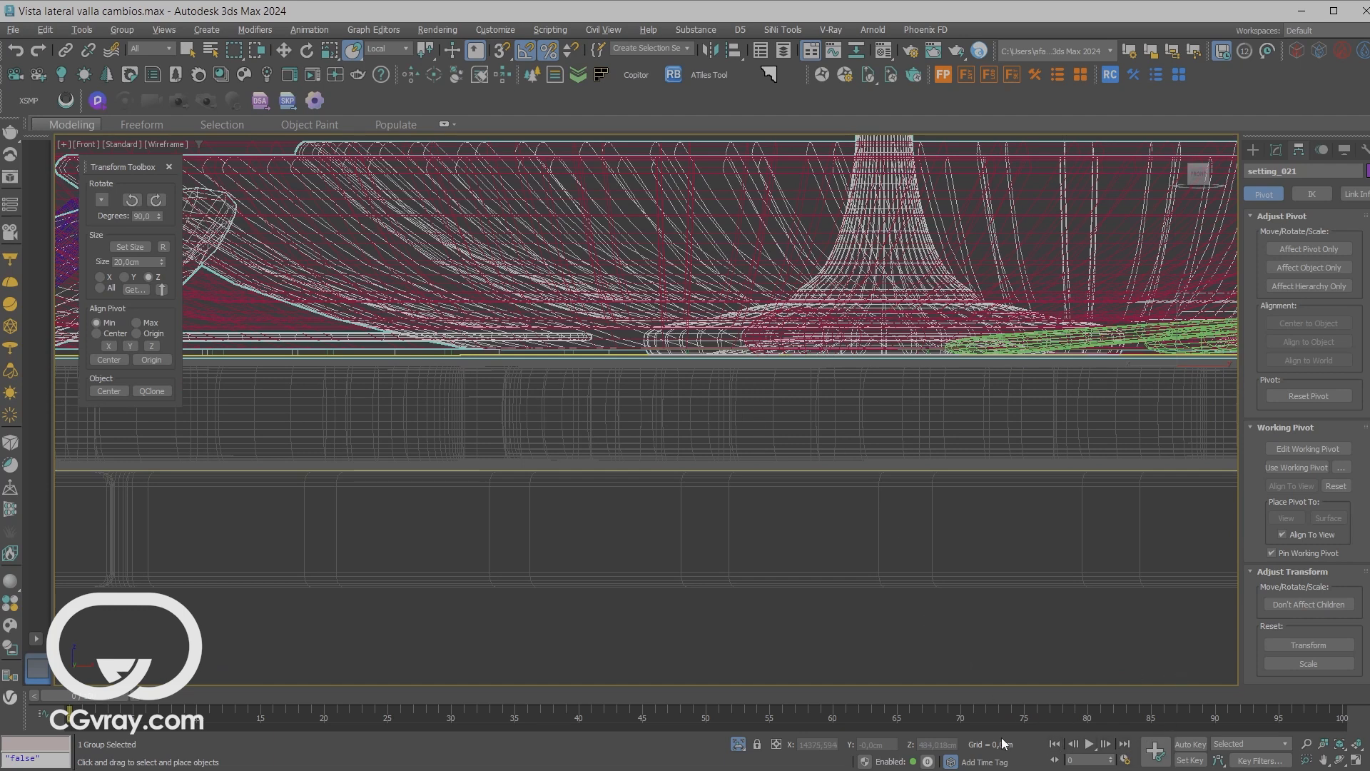
right_click(771, 366)
left_click(782, 383)
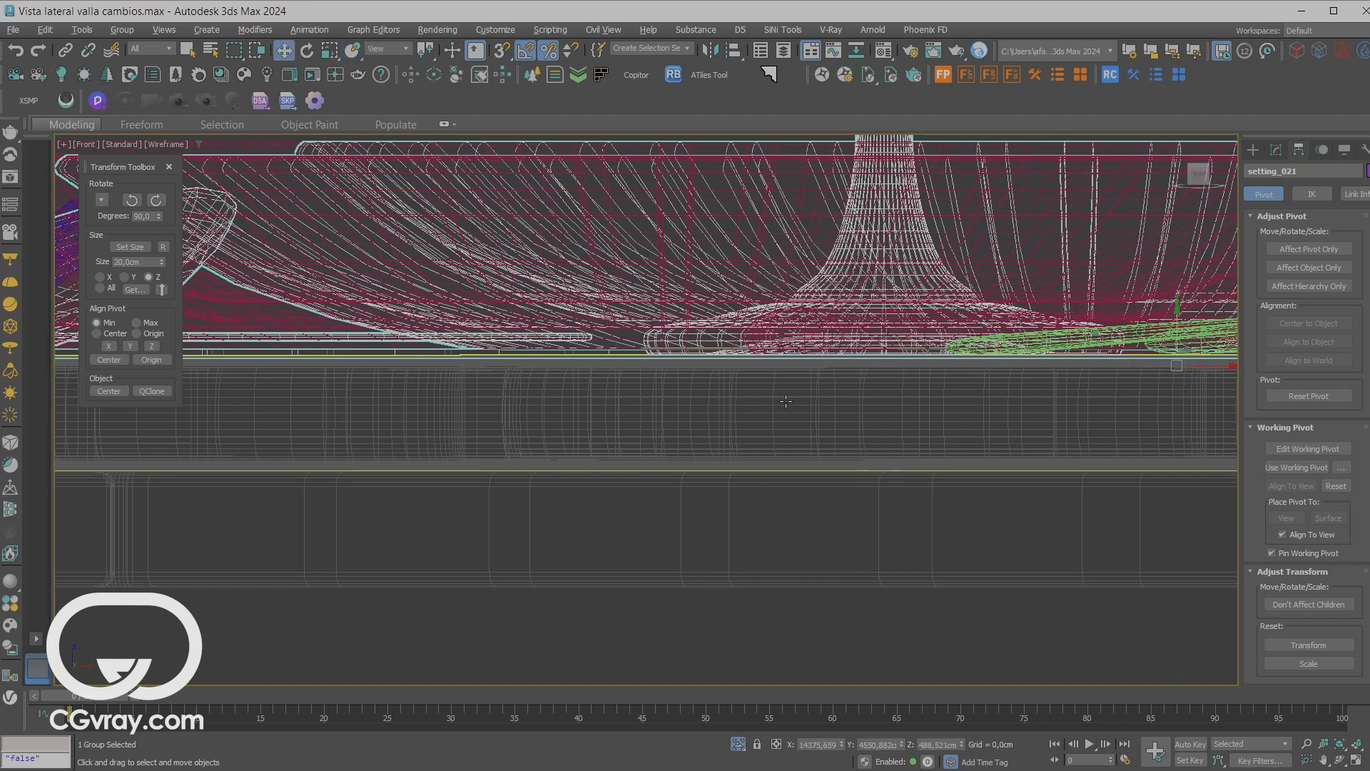
left_click_drag(962, 744, 961, 736)
- Try to align the place setting's pivot to the origin while affecting only the pivot, and undo it
key("alt+w")
middle_click(526, 544)
key("alt+w")
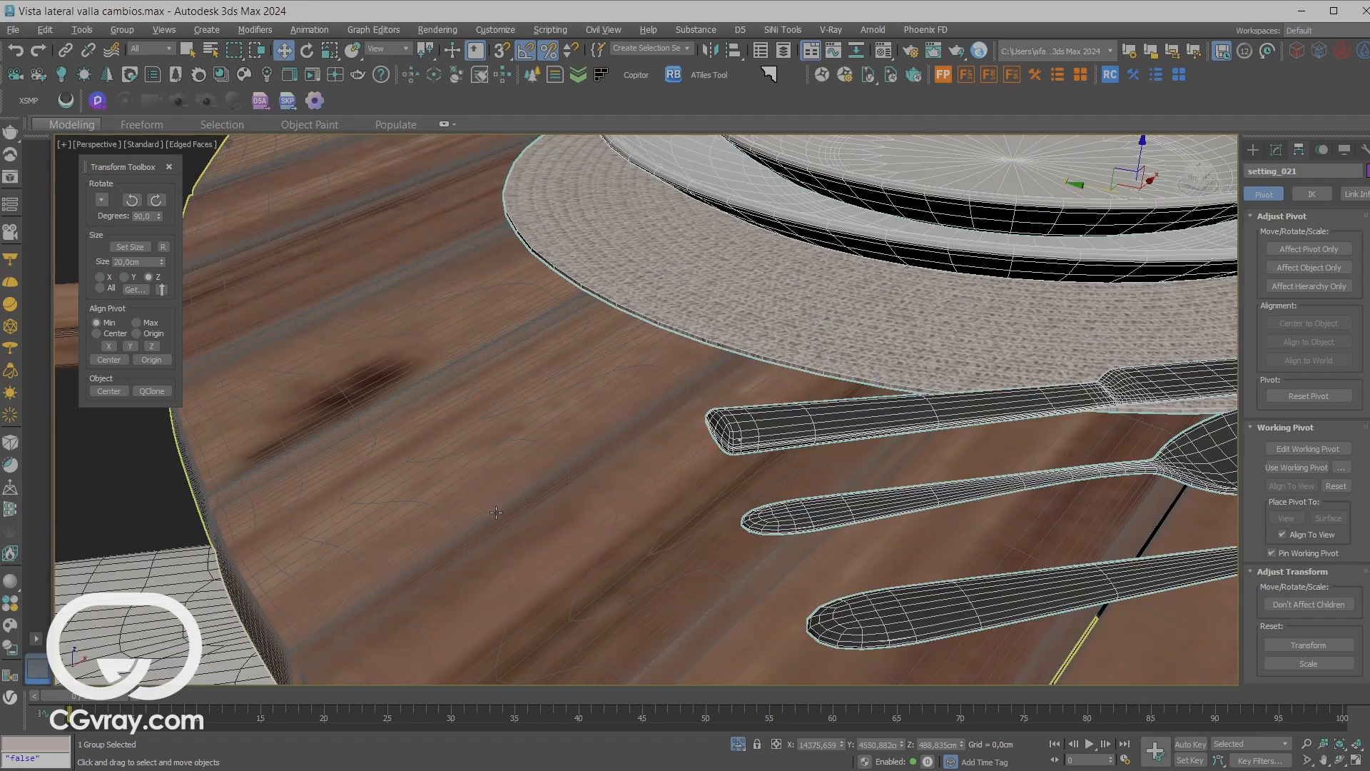
scroll(892, 505, "down", 5)
middle_click_drag(928, 501, 644, 439)
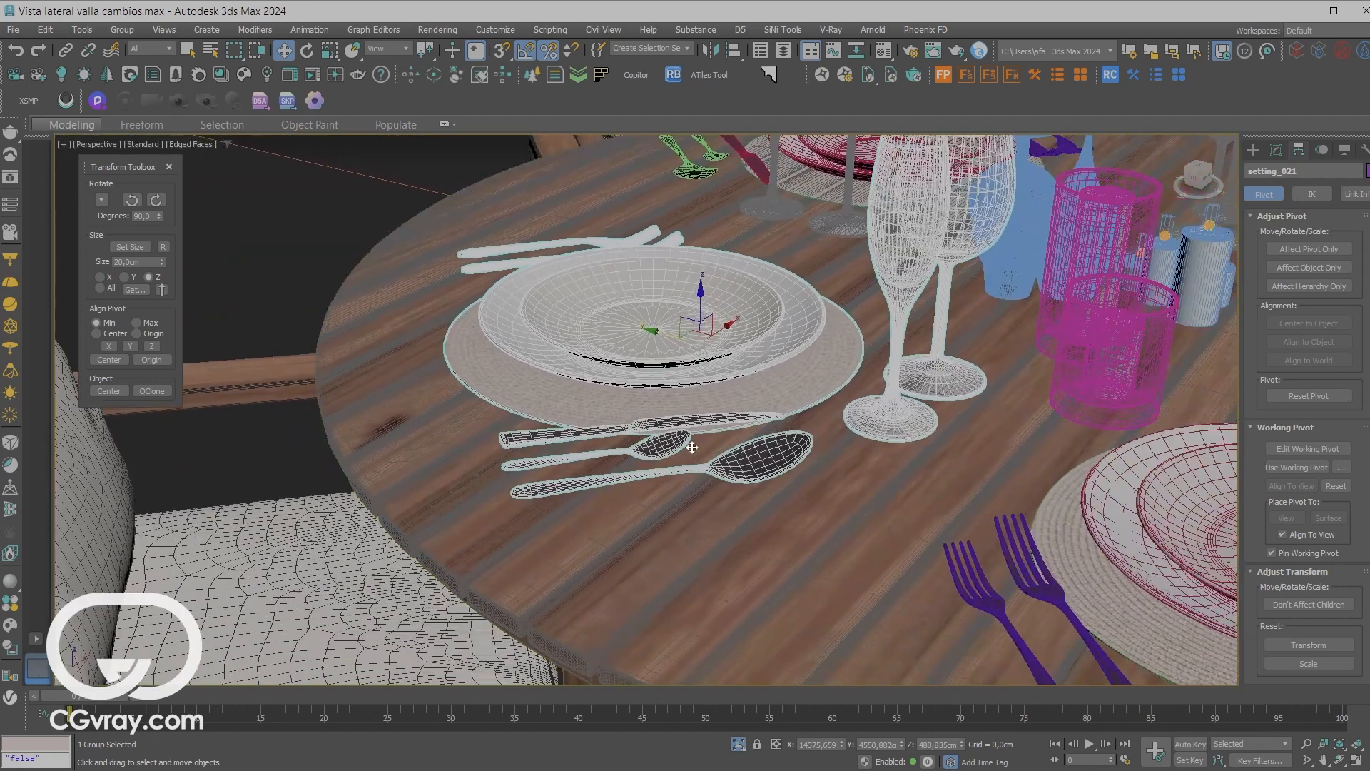
scroll(927, 421, "down", 3)
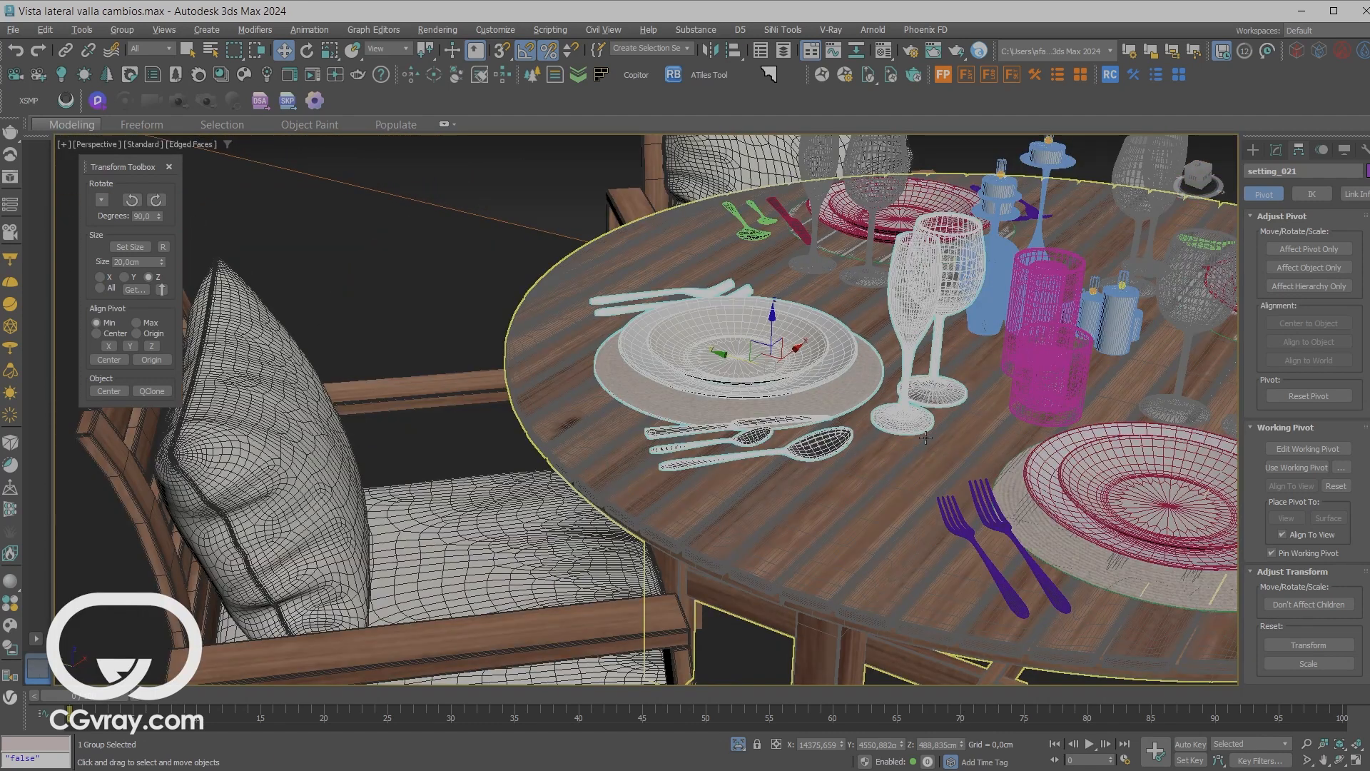
middle_click_drag(1000, 434, 926, 431)
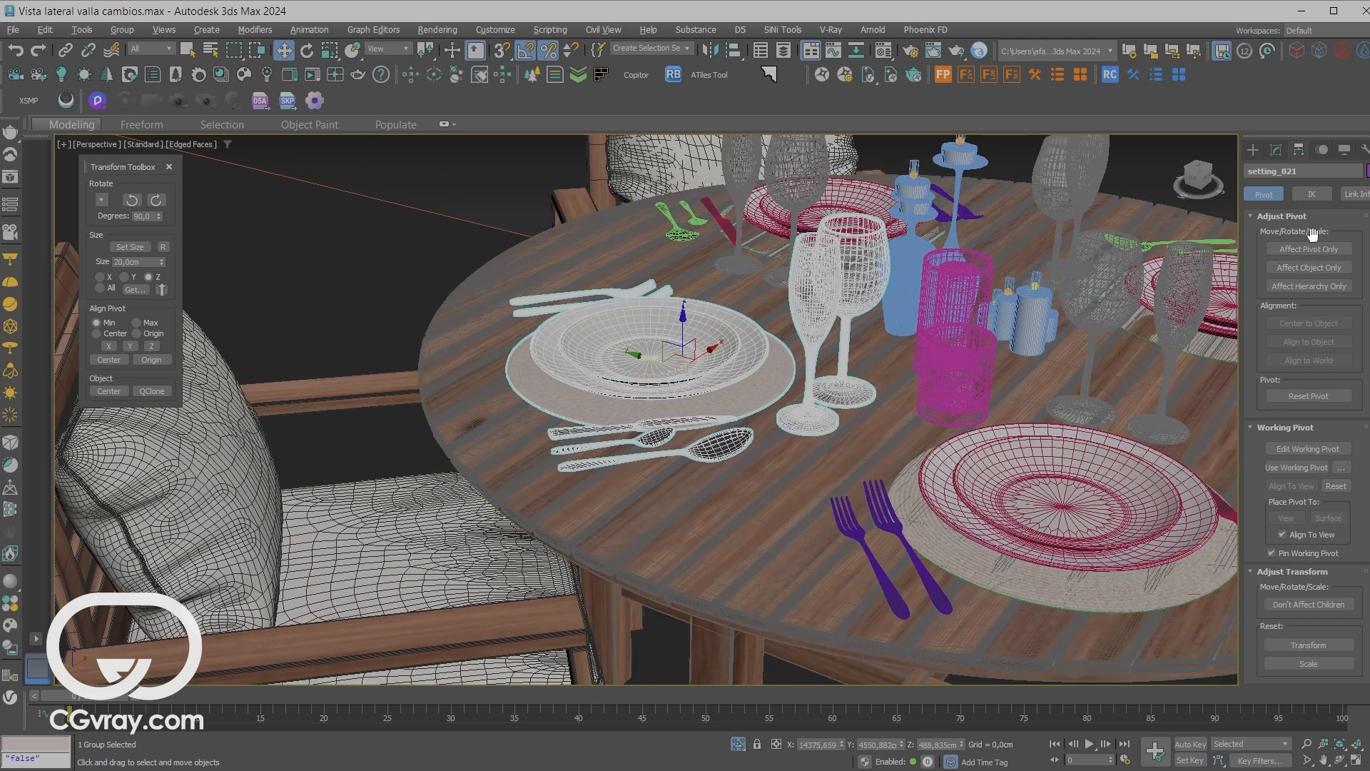
left_click(1308, 250)
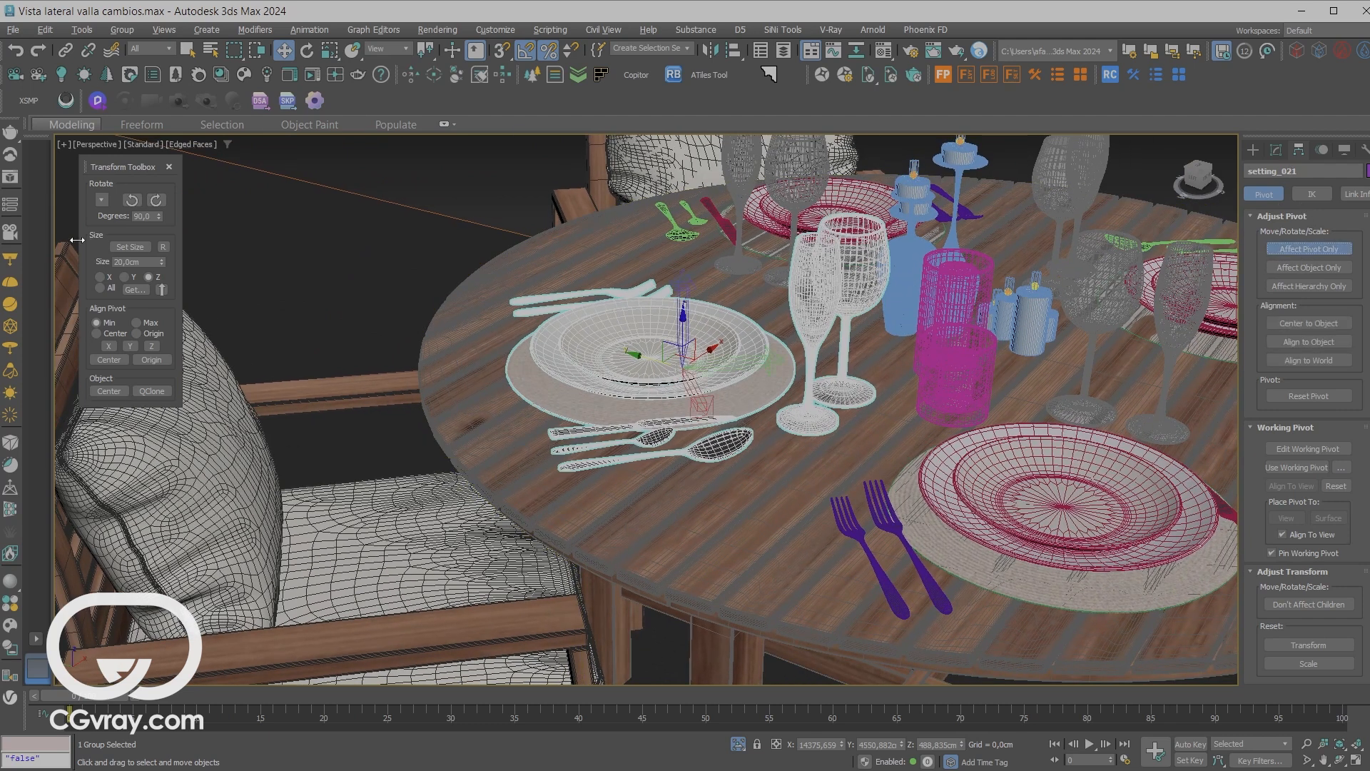
left_click(159, 361)
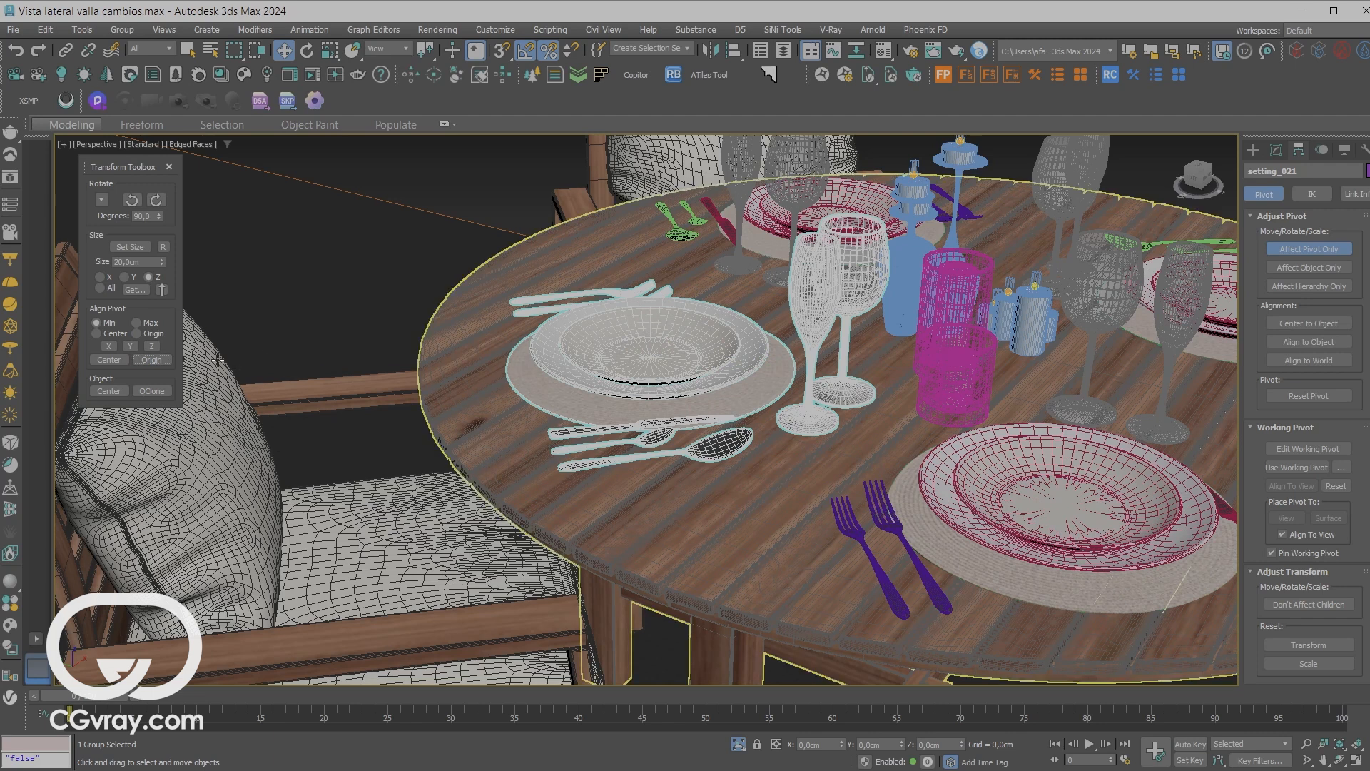
key("ctrl+z")
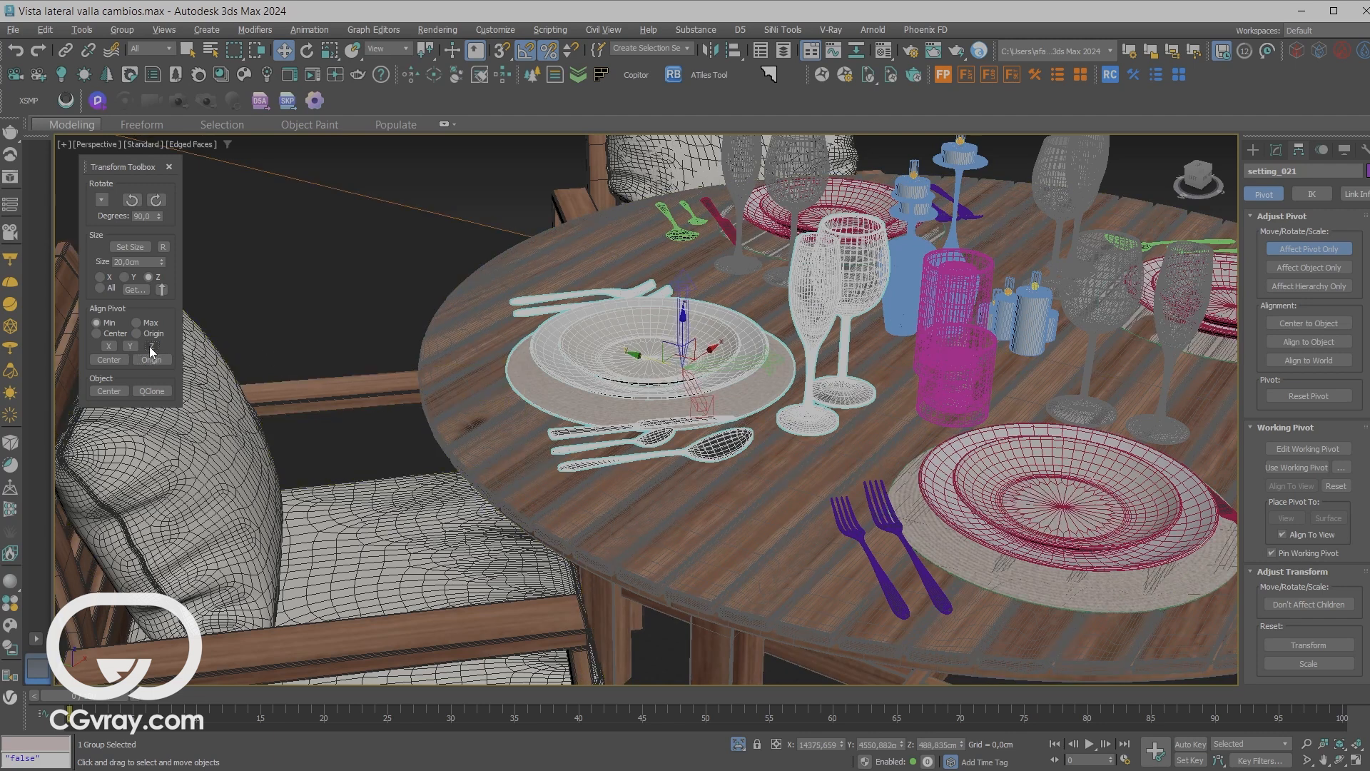
- Check the place setting's pivot height in the front view and end the pivot-only editing
key("alt+w")
key("alt+w")
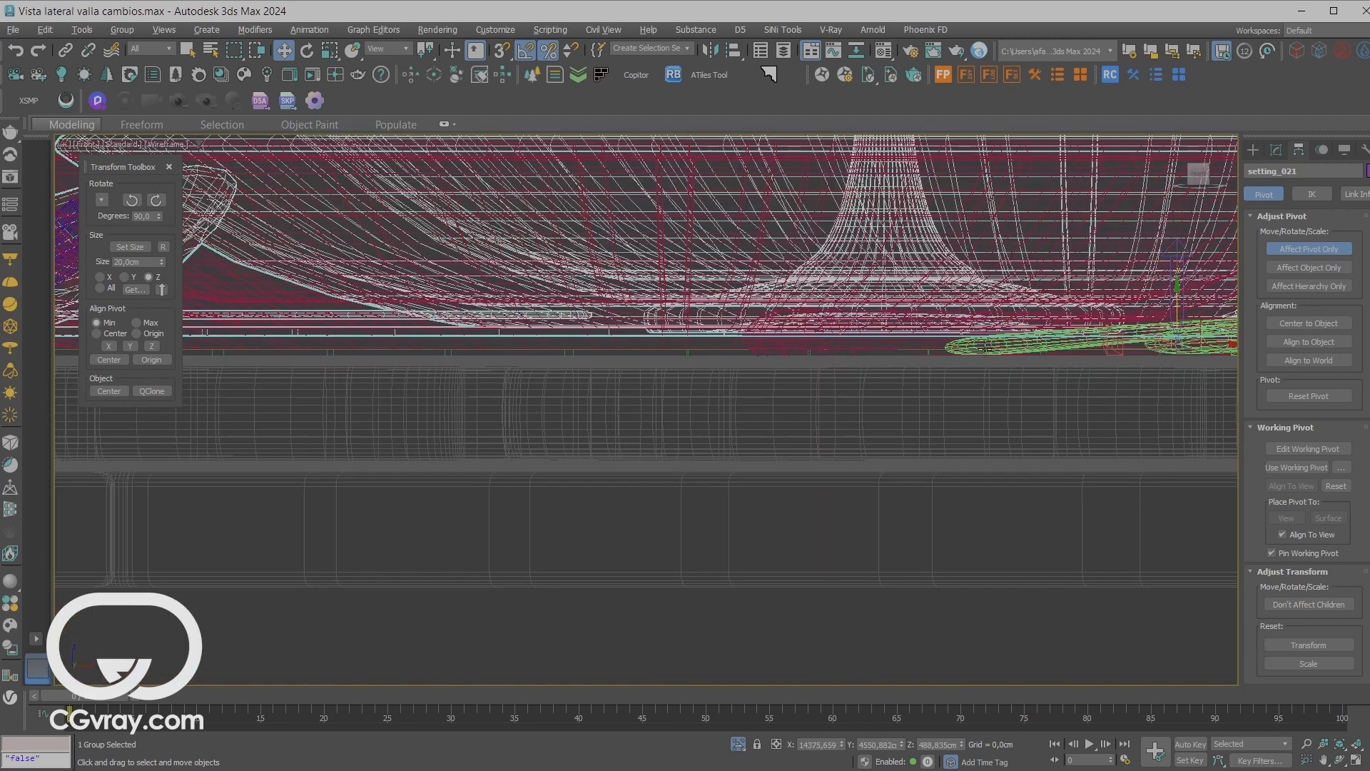
scroll(1035, 357, "up", 5)
right_click(898, 357)
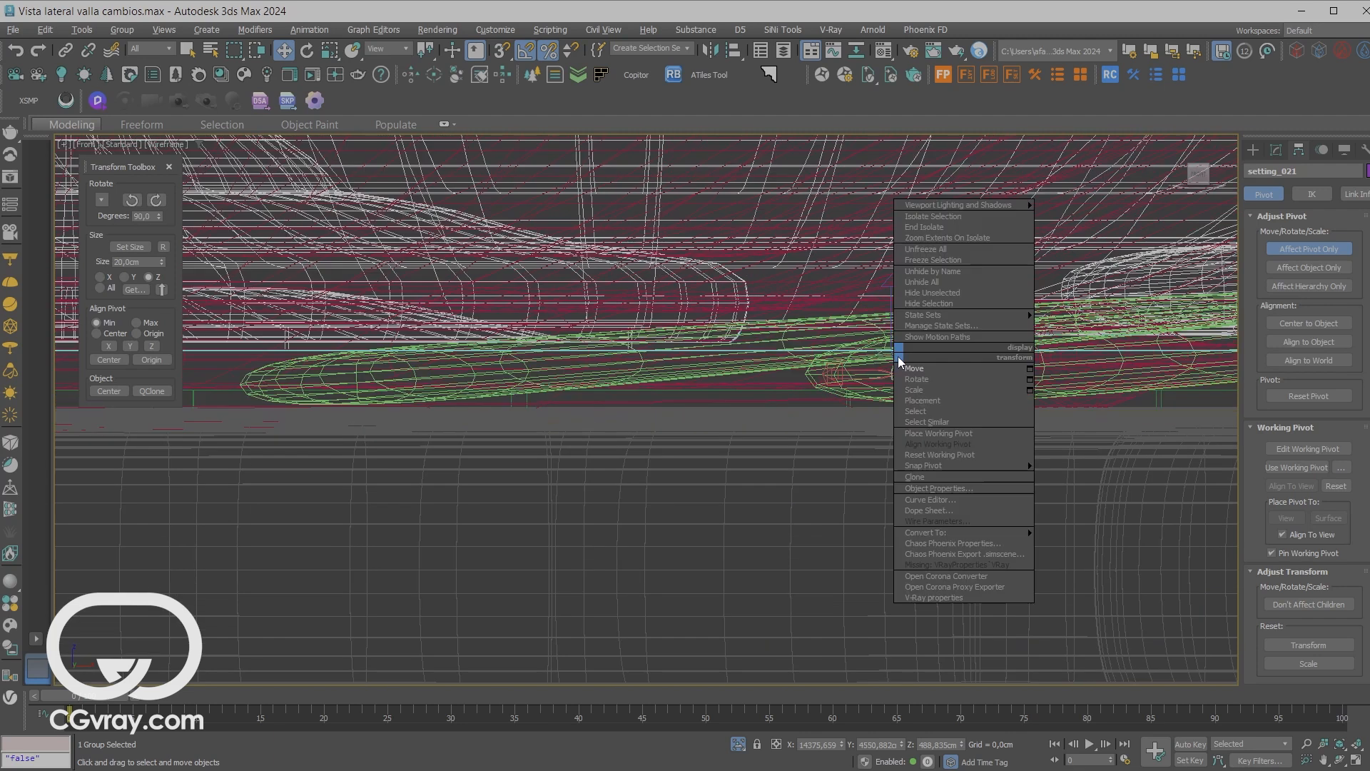
left_click(908, 366)
left_click(1282, 250)
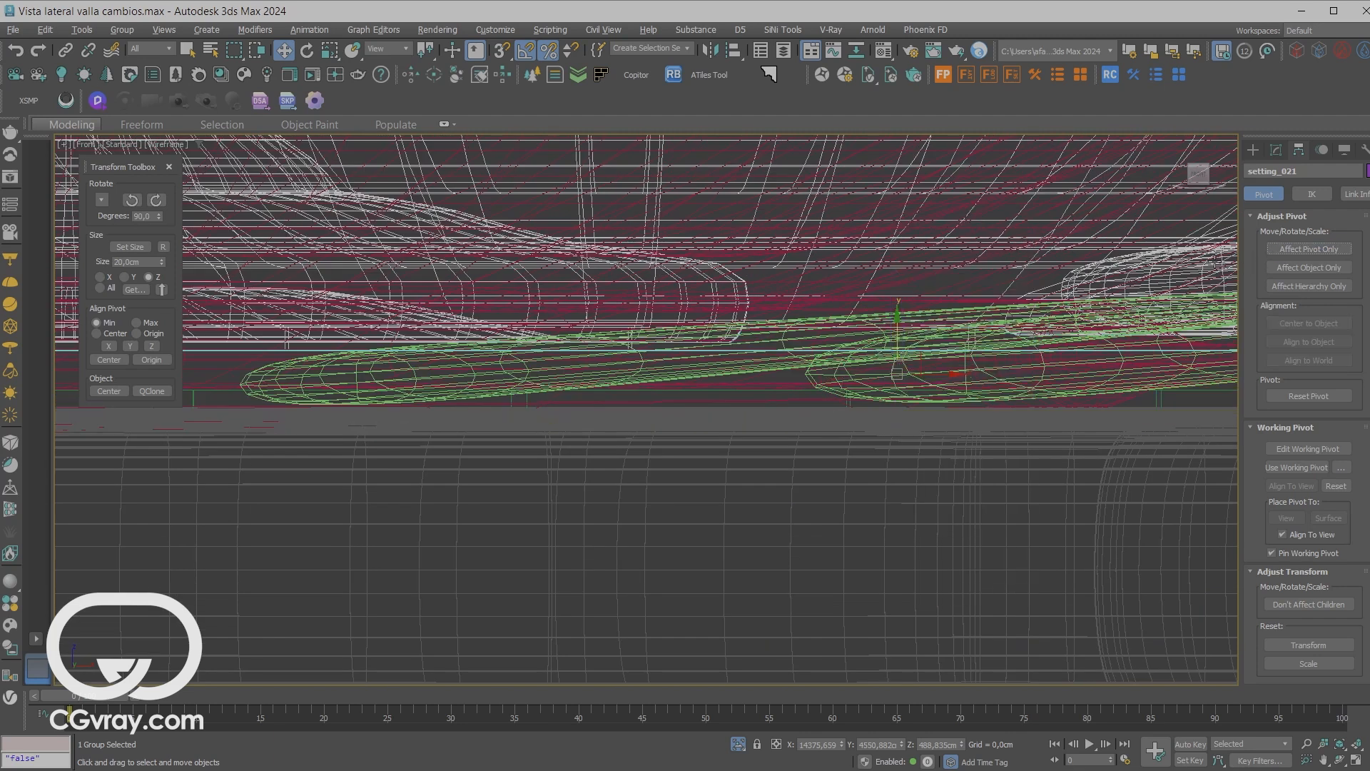
- Shift the place setting along X and place it on the tabletop near the chair with the Select and Place tool
key("alt+w")
right_click(389, 507)
key("alt+w")
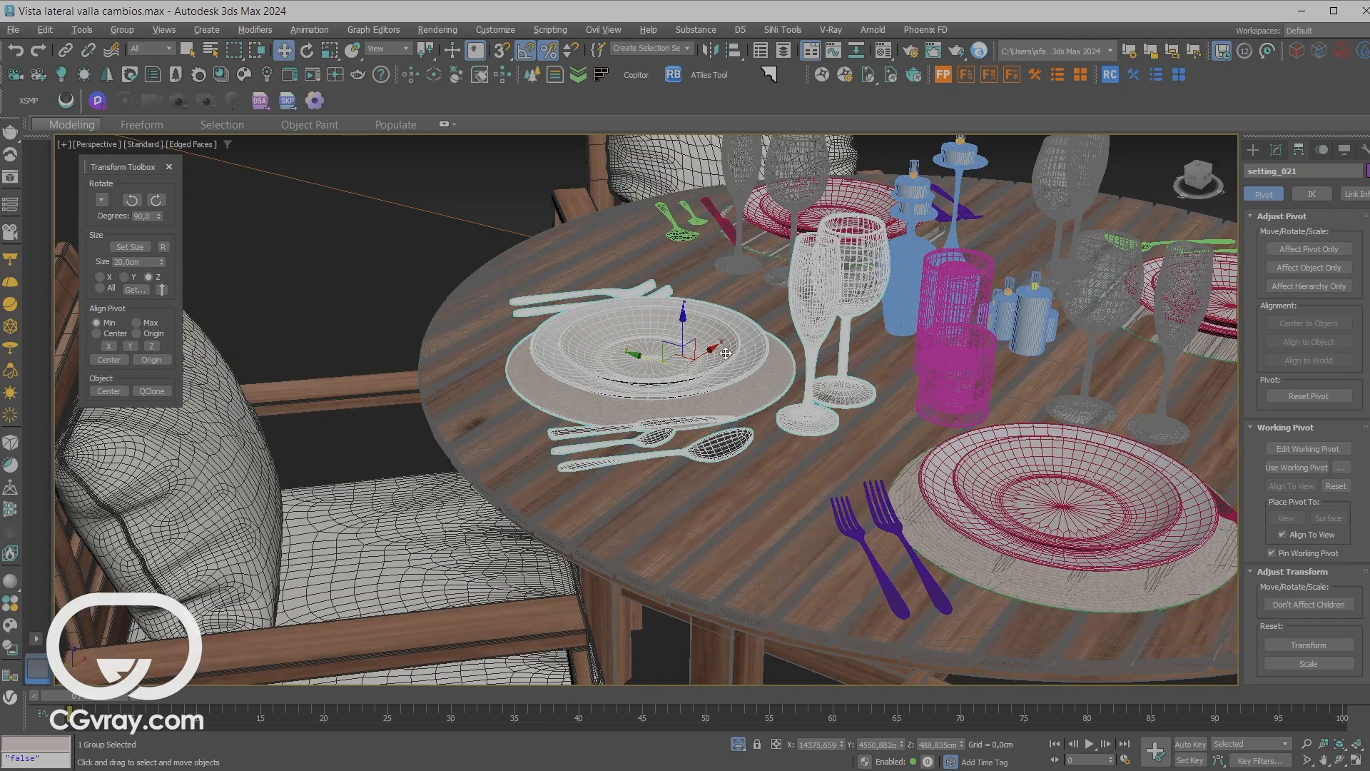
left_click_drag(712, 342, 694, 379)
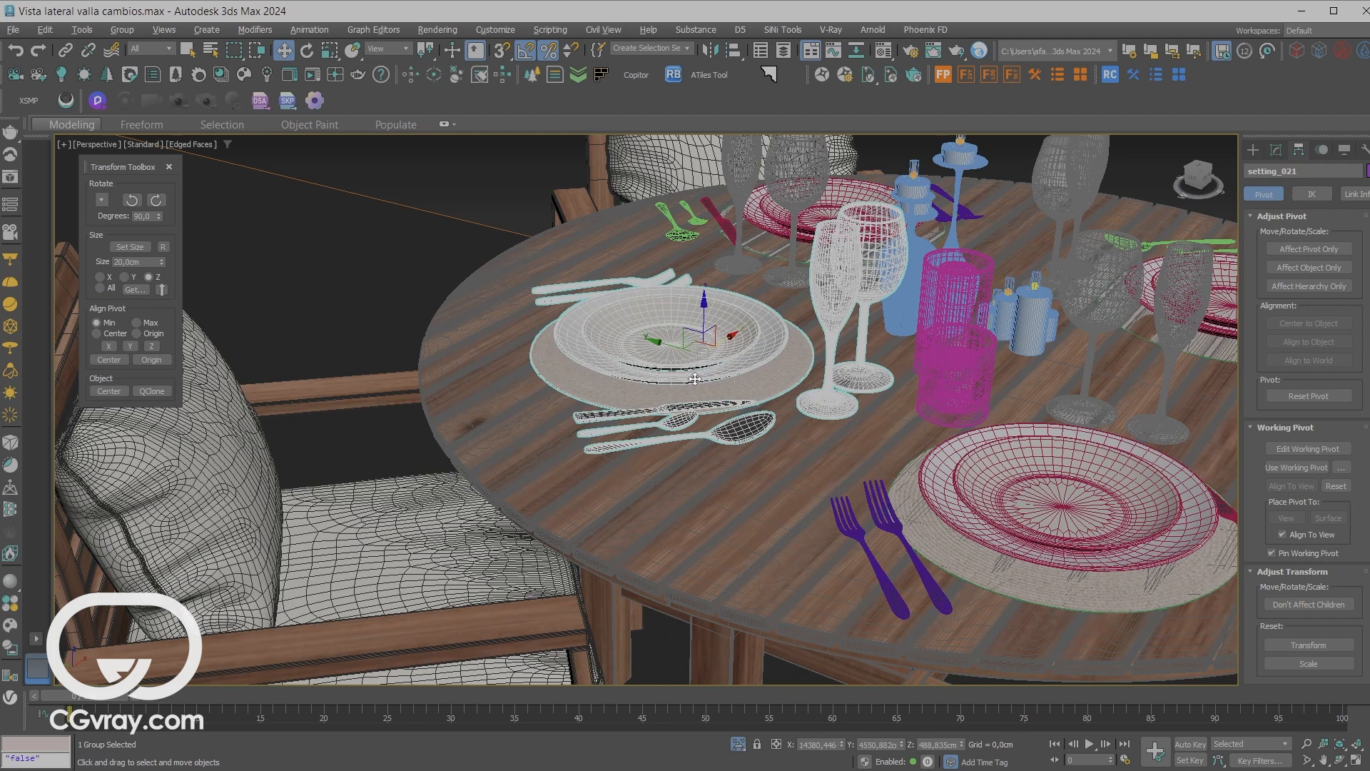
left_click(353, 50)
left_click_drag(558, 371, 651, 383)
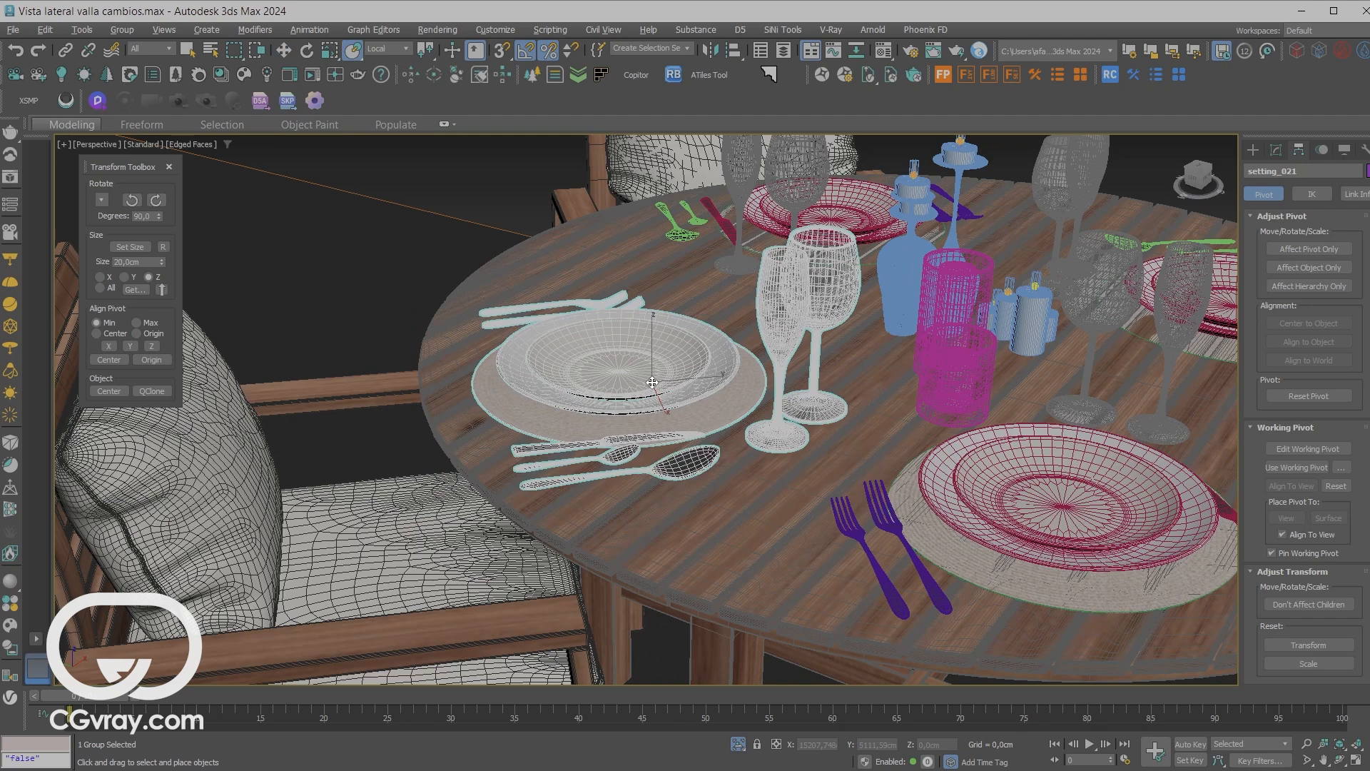
- Switch to the Move tool and examine closely how the placemat and cutlery rest on the tabletop
right_click(649, 388)
left_click(667, 406)
middle_click_drag(519, 453, 561, 427, "alt")
scroll(562, 427, "up", 5)
scroll(688, 459, "up", 5)
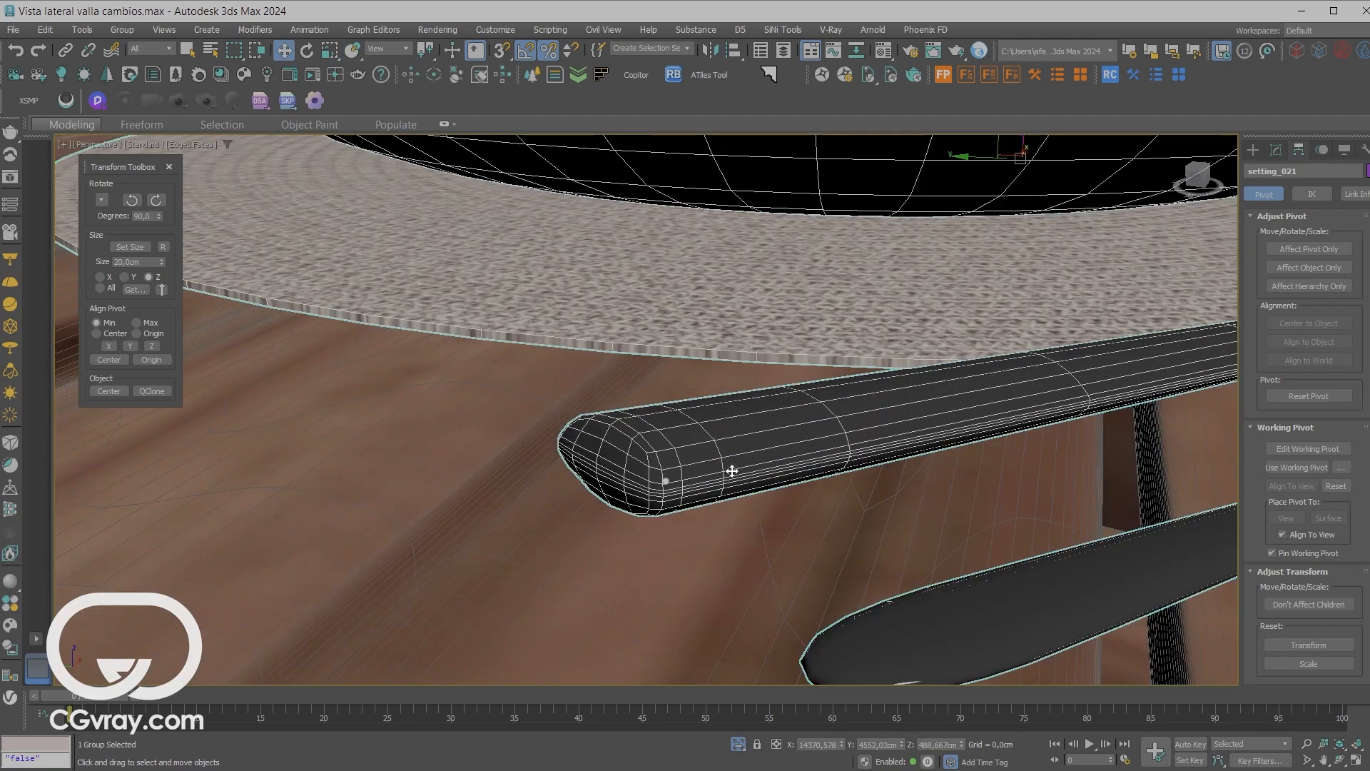
scroll(725, 471, "down", 5)
scroll(729, 466, "down", 3)
middle_click_drag(555, 296, 542, 327, "alt")
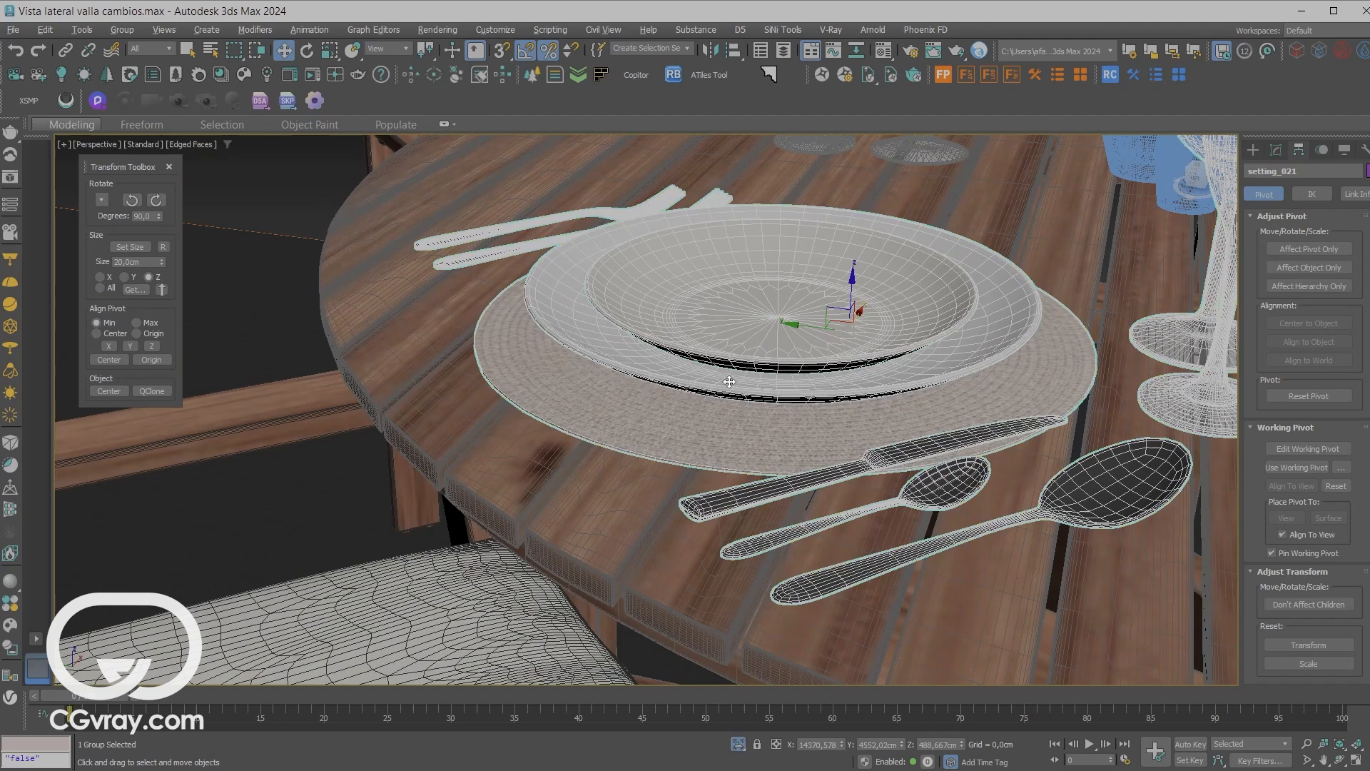
- Frame the place setting in the top view and rotate it 90 degrees clockwise with the Transform Toolbox
key("alt+w")
right_click(527, 319)
key("alt+w")
key("z")
scroll(615, 322, "down", 2)
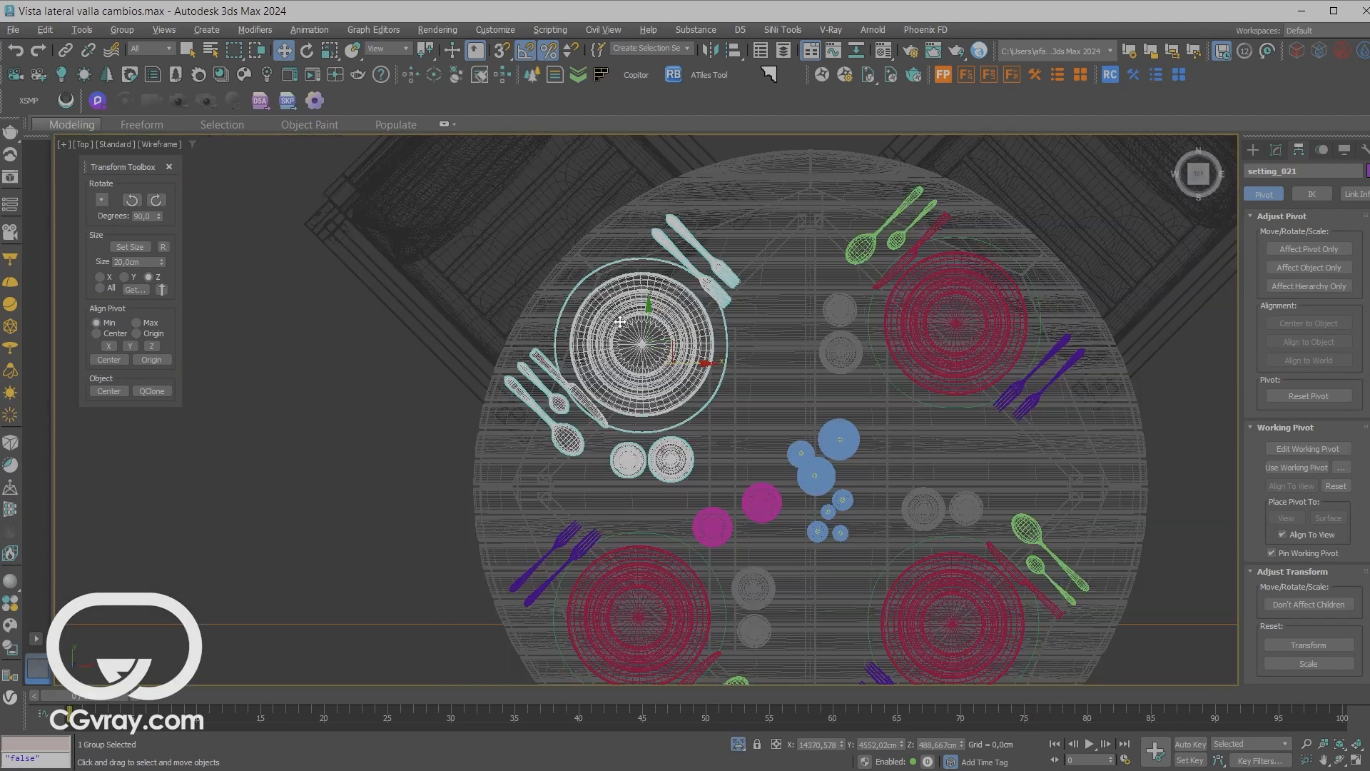
left_click(155, 201)
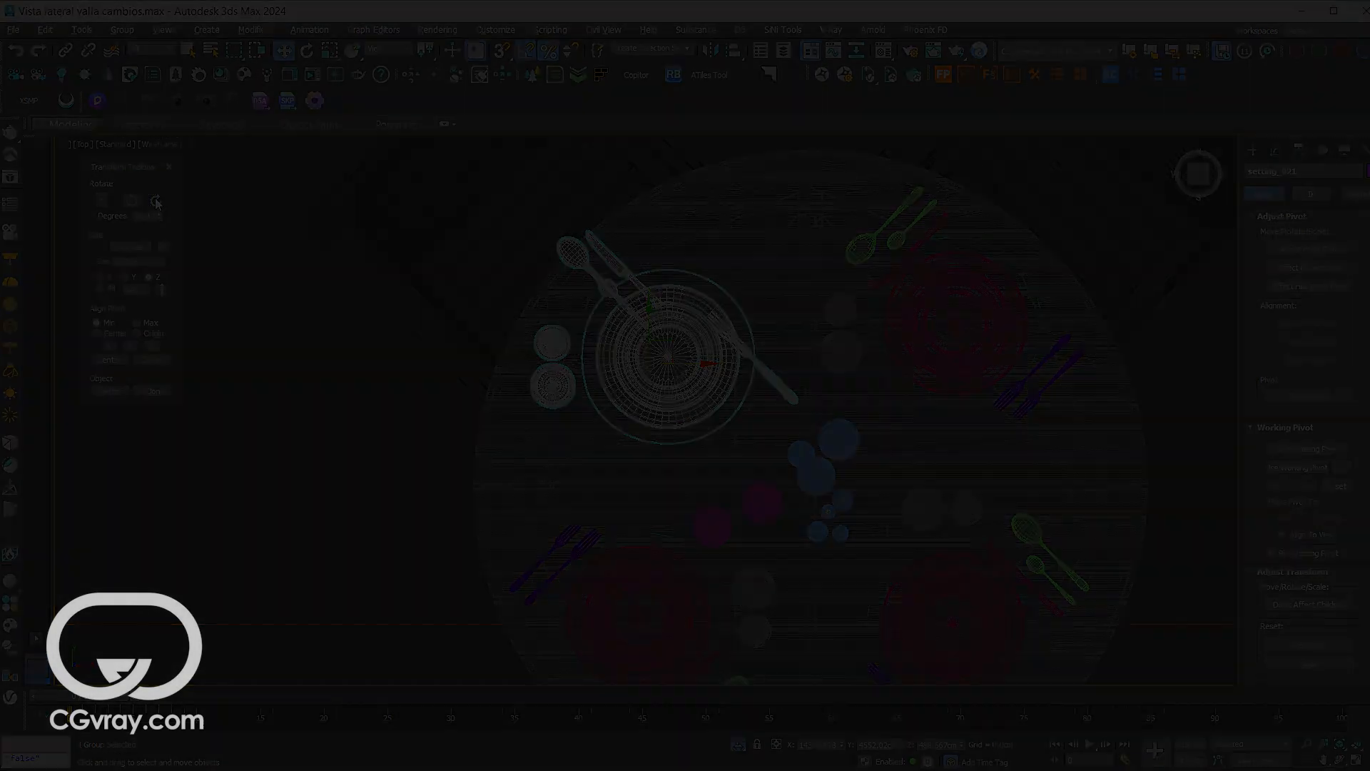